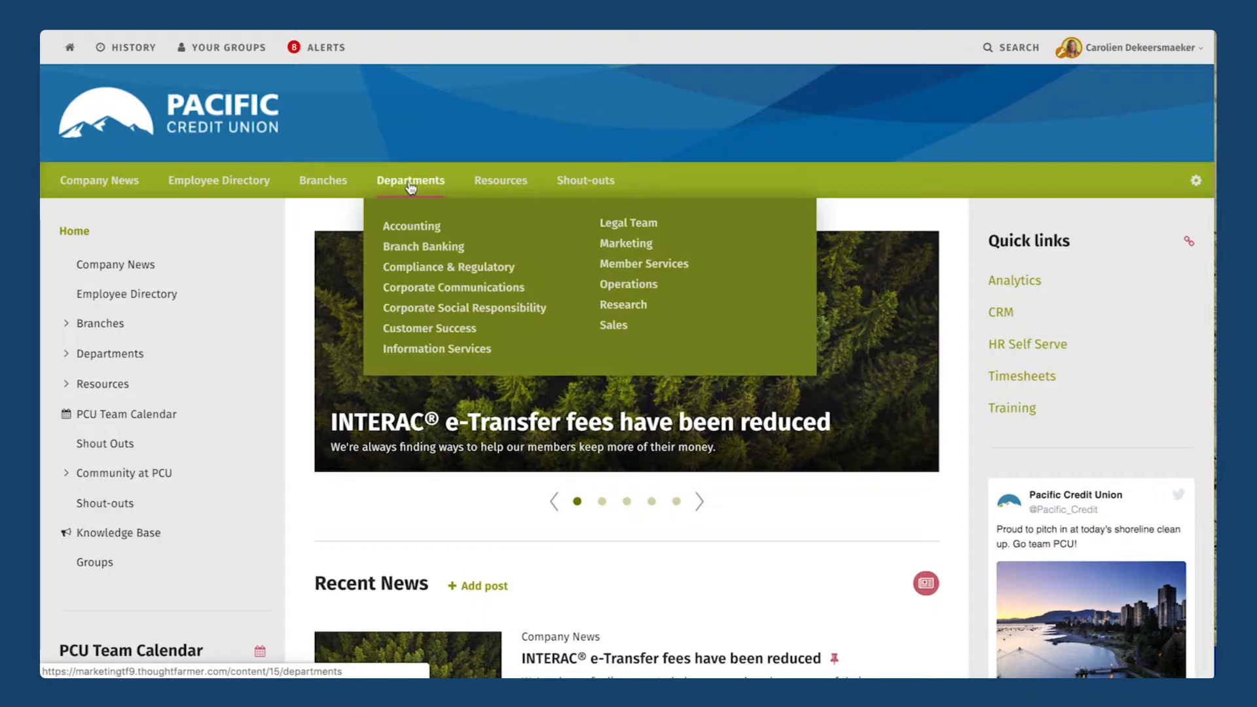
Open the Customer Success department page for editing.
click(410, 186)
click(427, 327)
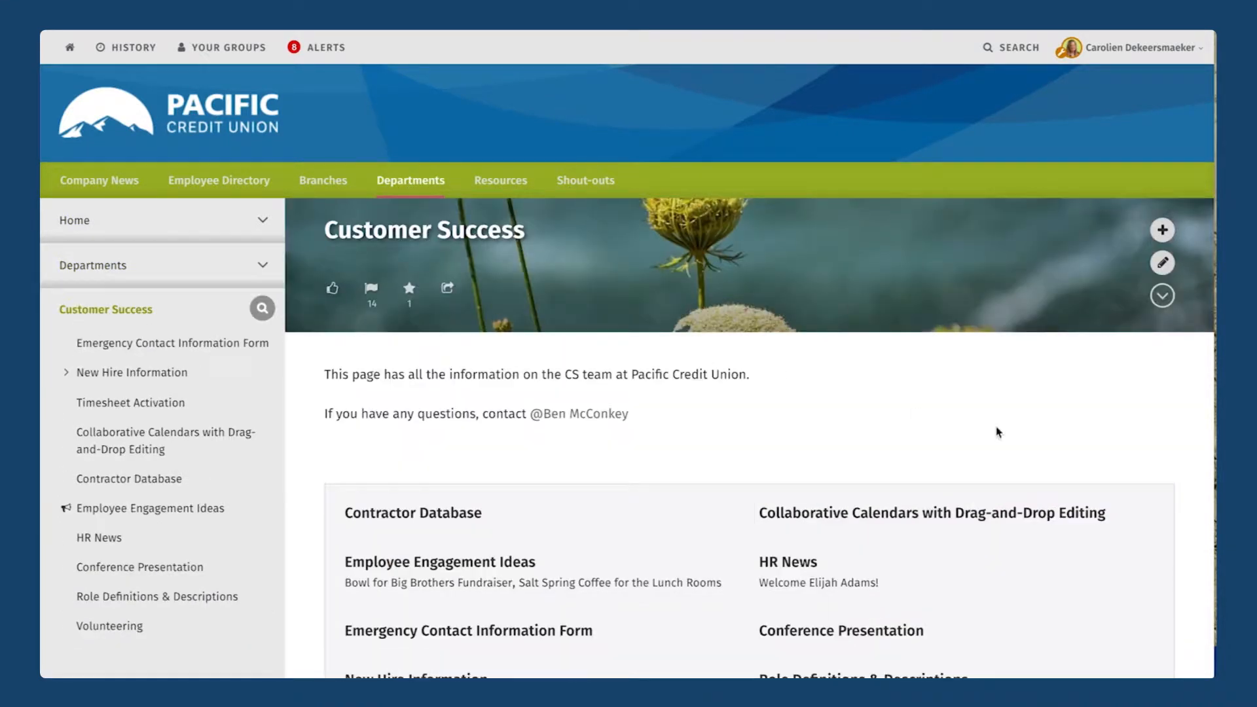
click(1158, 263)
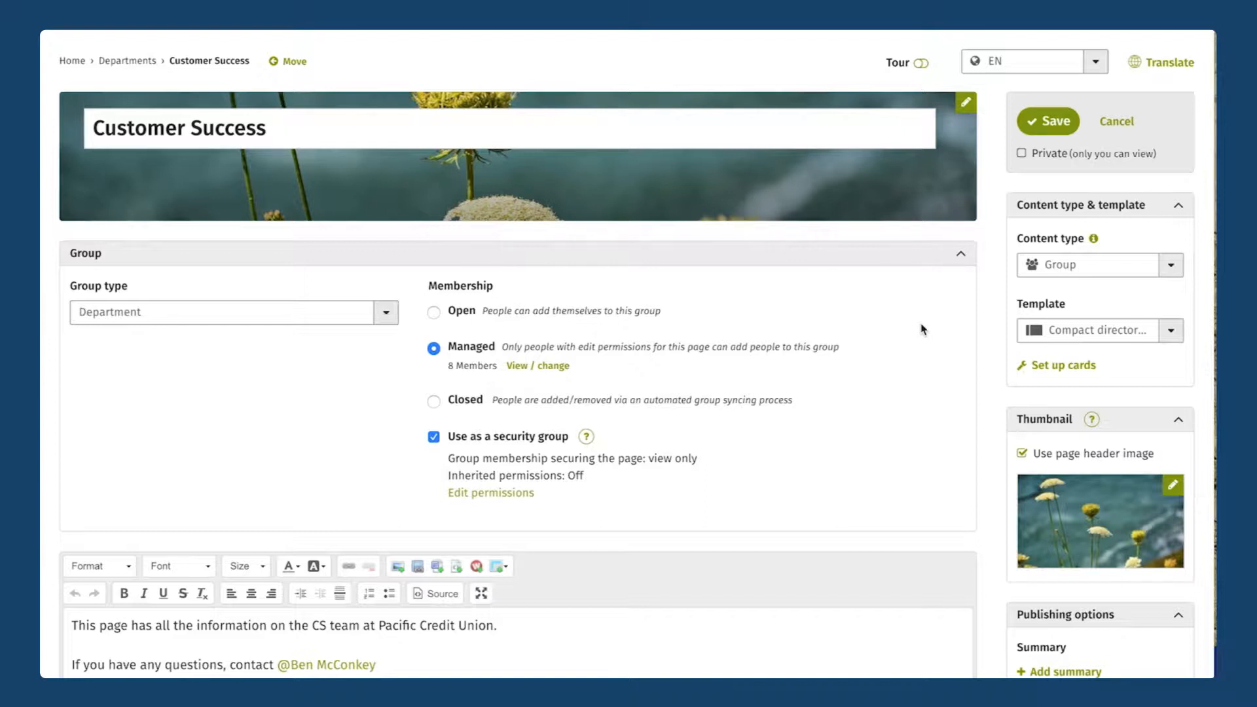
Modify the page's card template, moving Group members into the Page Header column and Location into the Left Navigation column.
scroll(922, 328, down, 1)
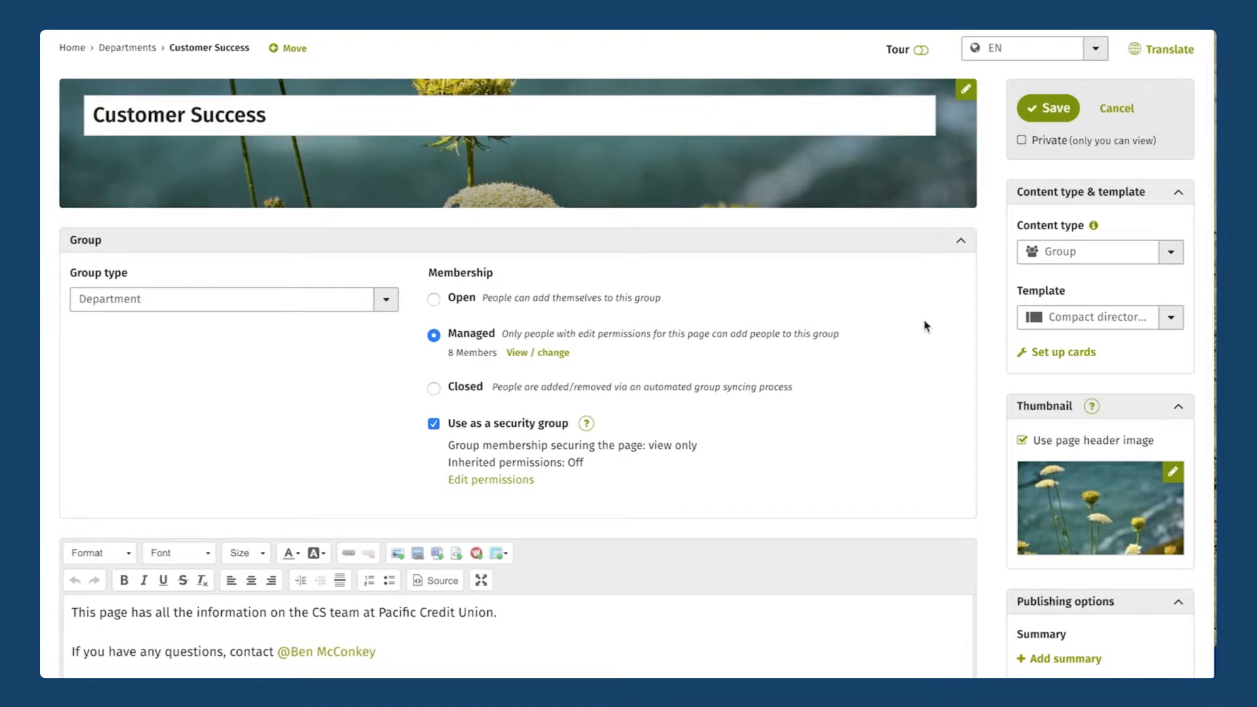
click(1054, 356)
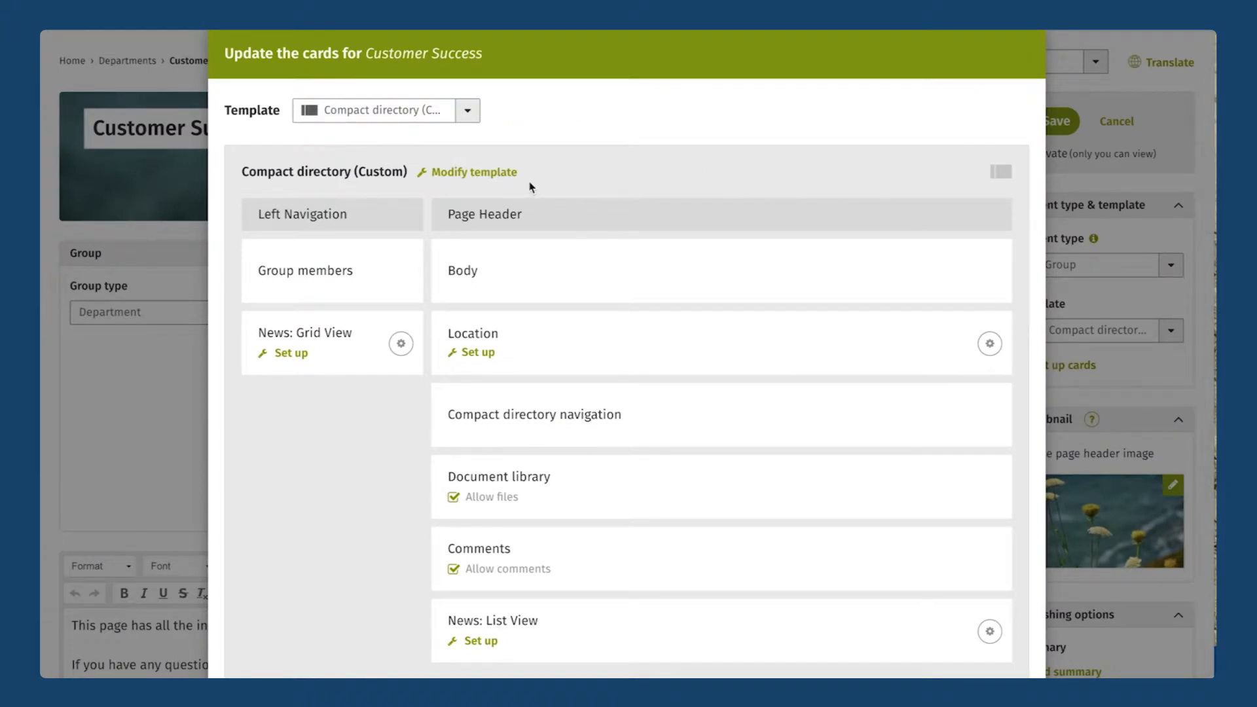
click(497, 173)
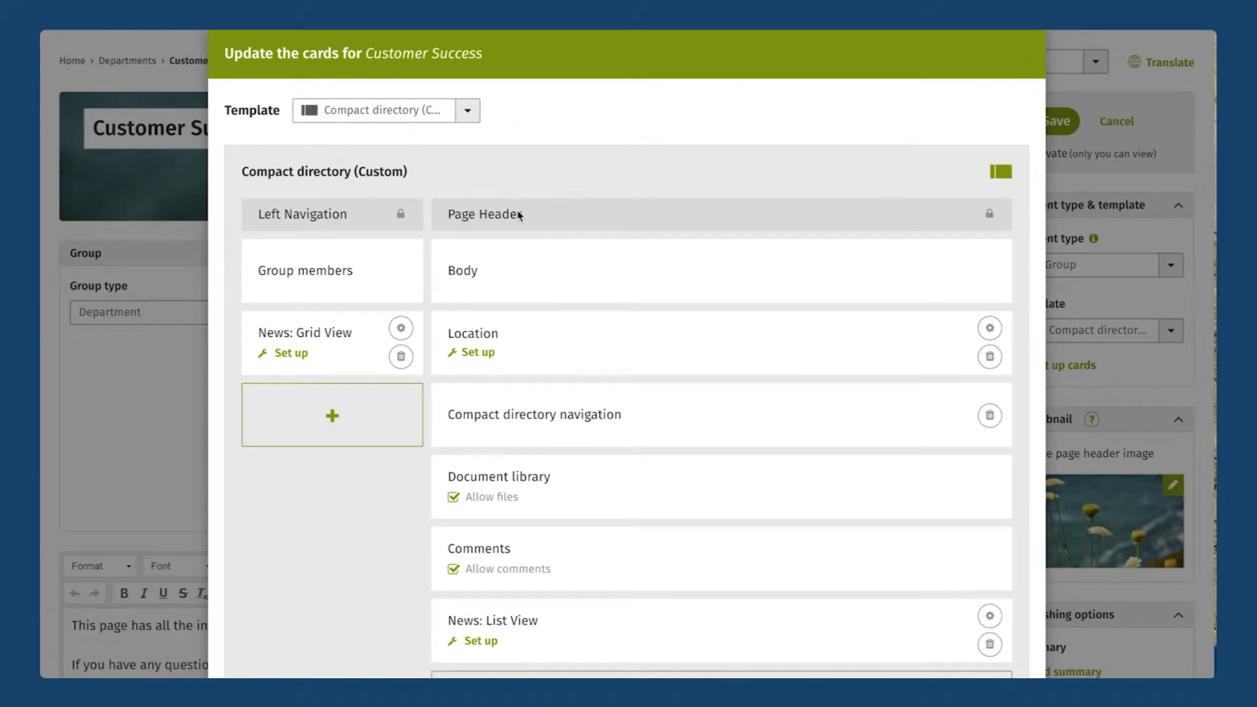
drag(390, 259, 594, 260)
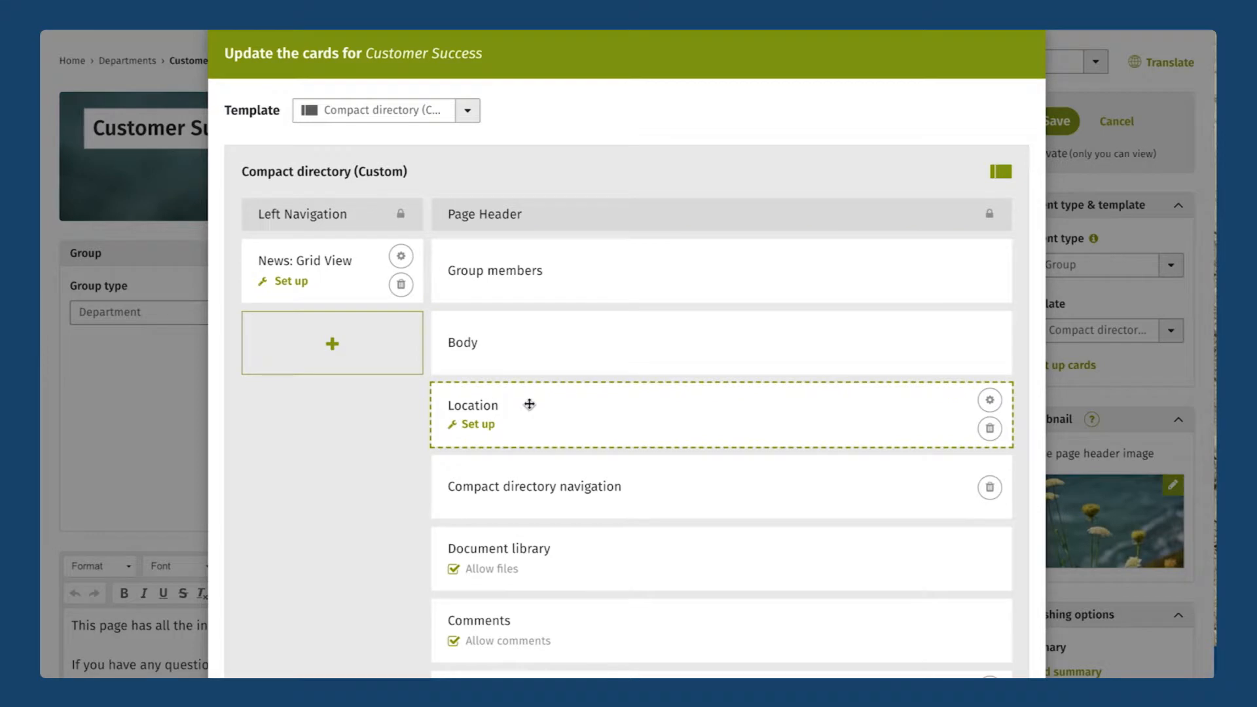
drag(528, 402, 393, 323)
scroll(640, 151, down, 4)
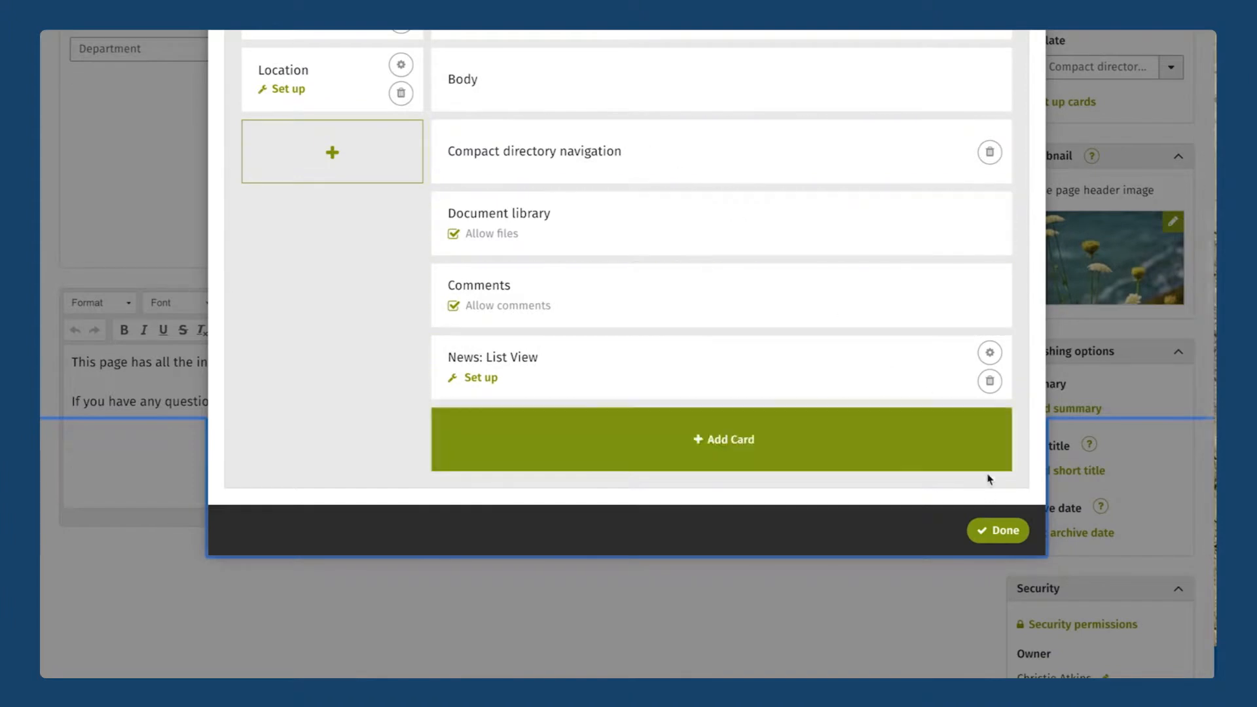
click(990, 529)
Replace the page header image with the dark forest photo and shift its safe area lower on the image.
scroll(949, 408, up, 3)
scroll(950, 409, up, 2)
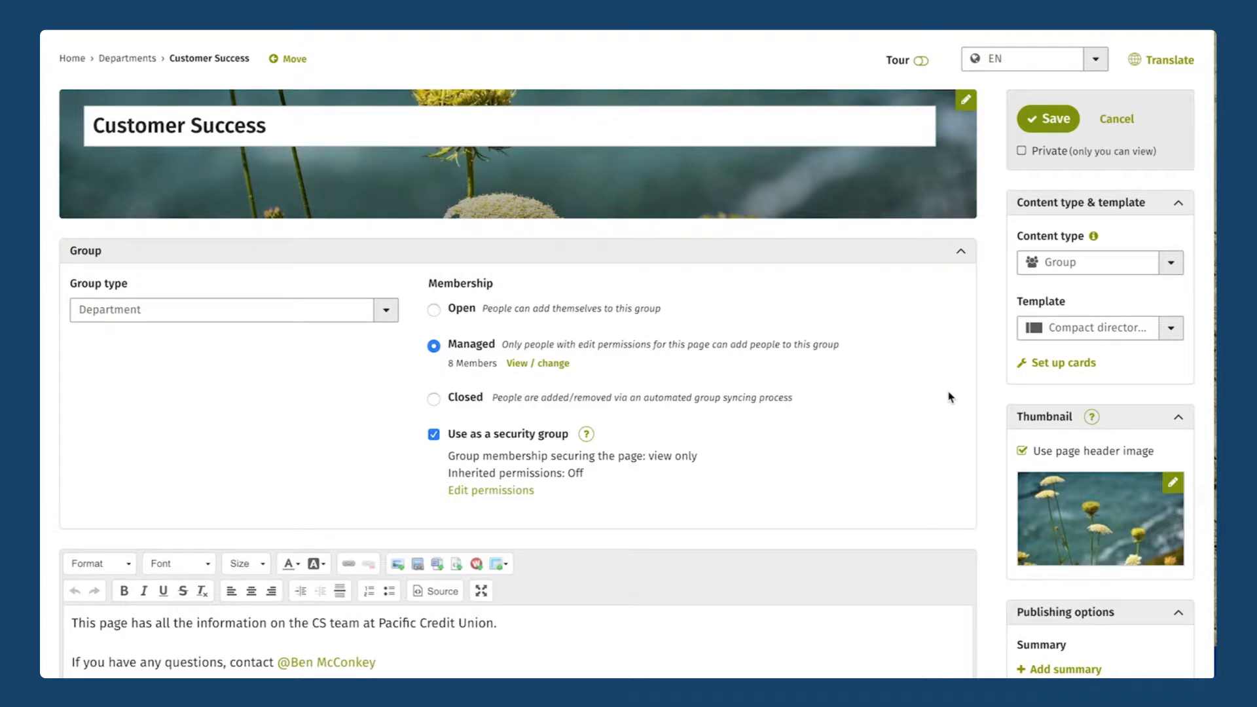
click(967, 102)
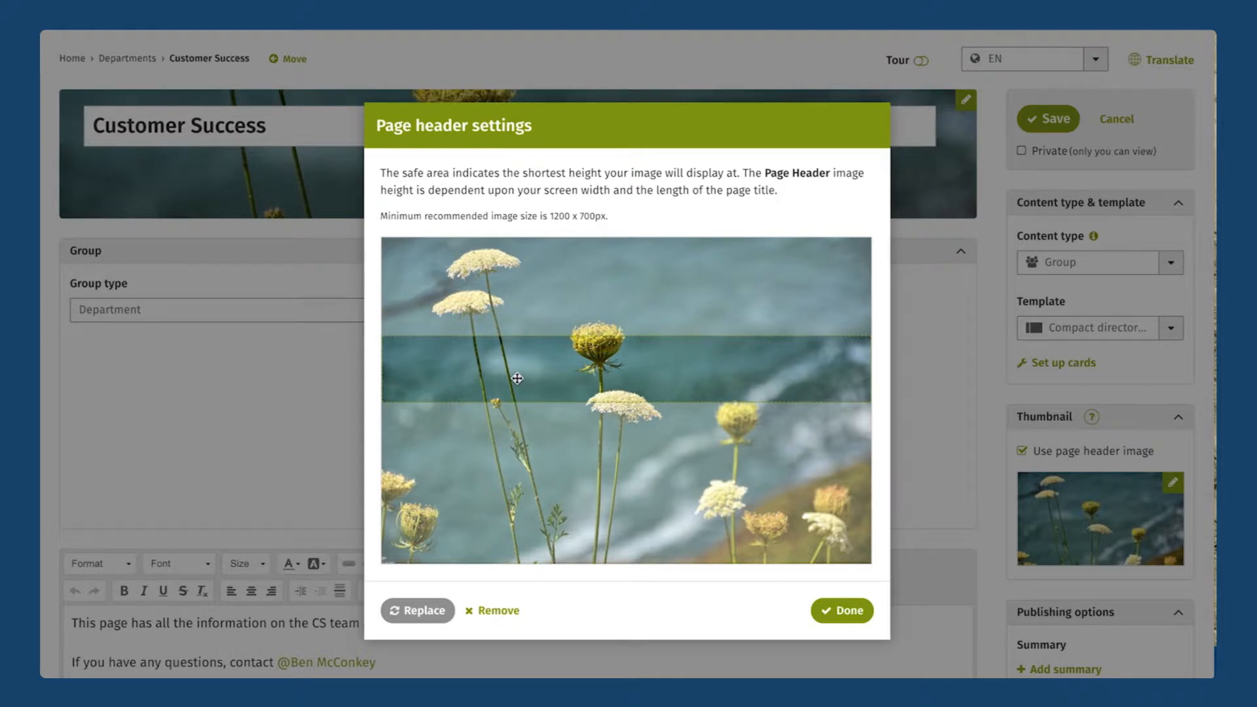
click(418, 612)
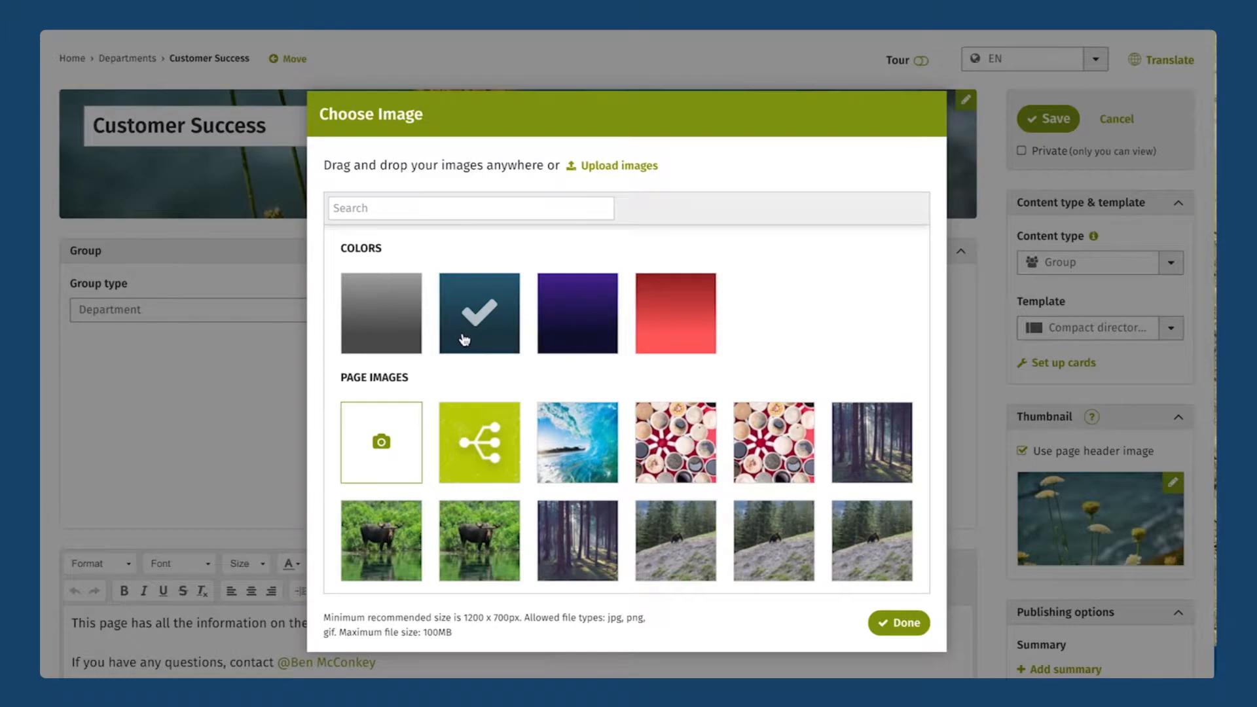
scroll(464, 339, down, 2)
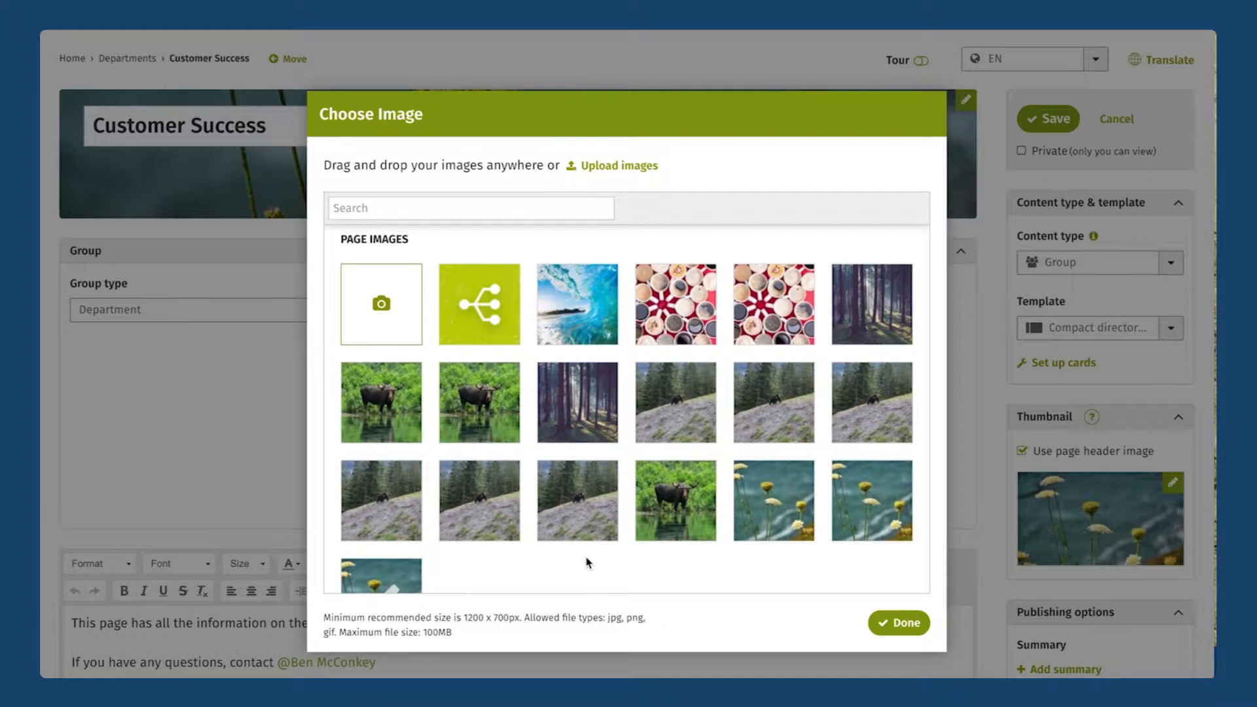
scroll(586, 562, up, 2)
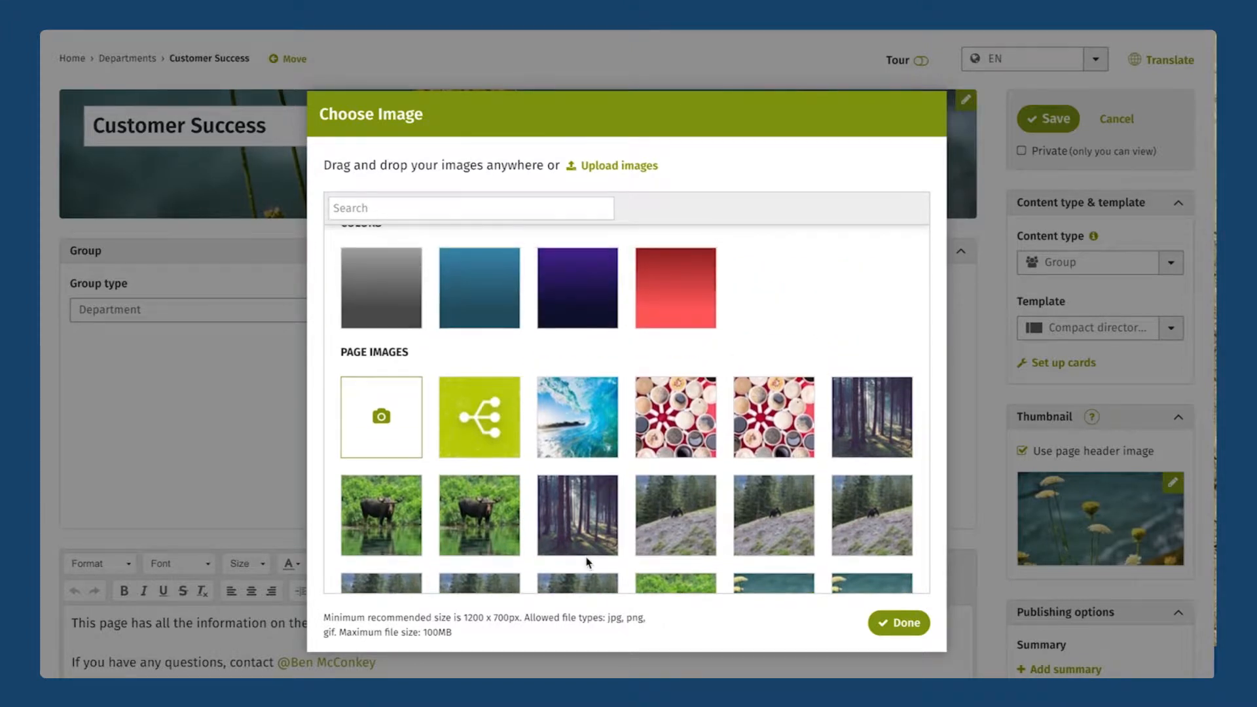
scroll(587, 562, down, 2)
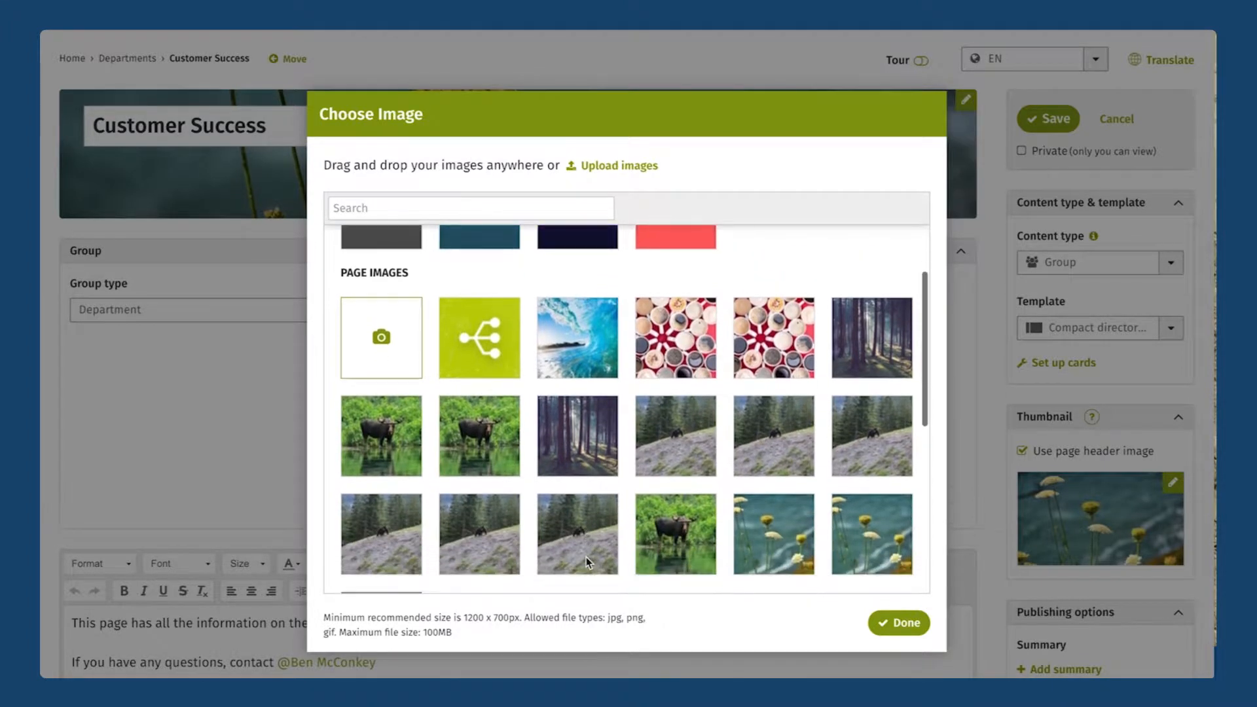
scroll(587, 562, down, 1)
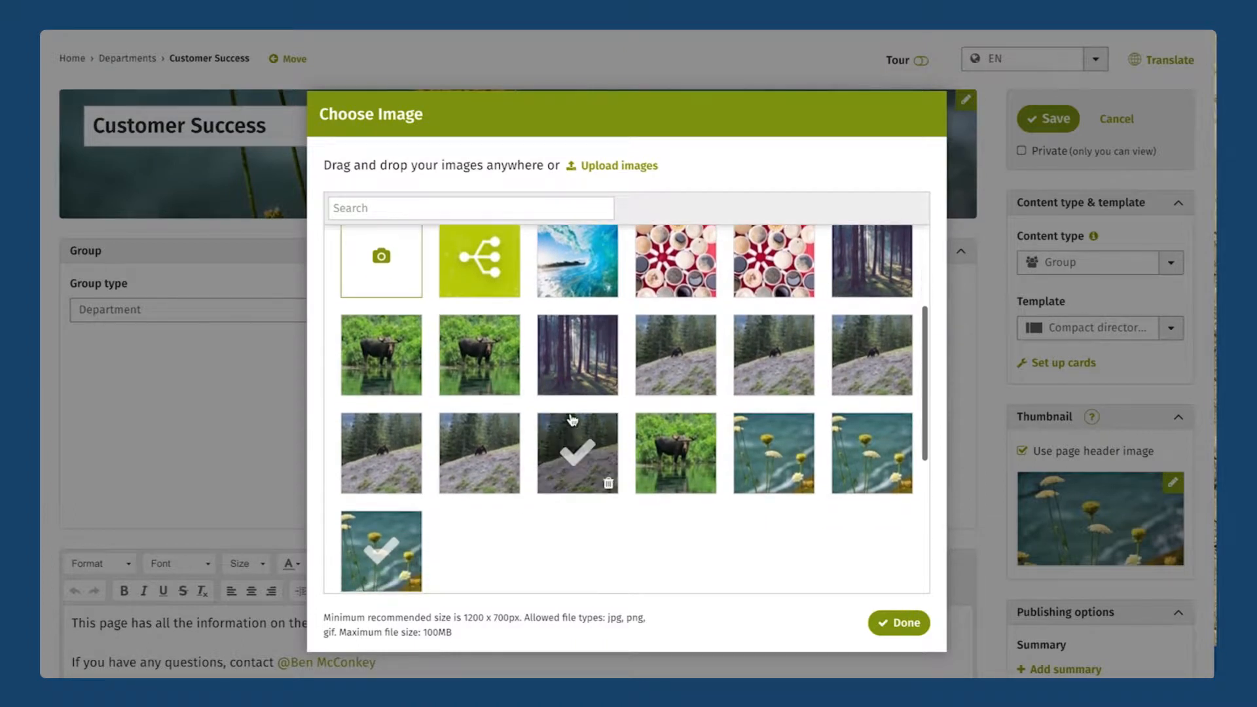
click(575, 384)
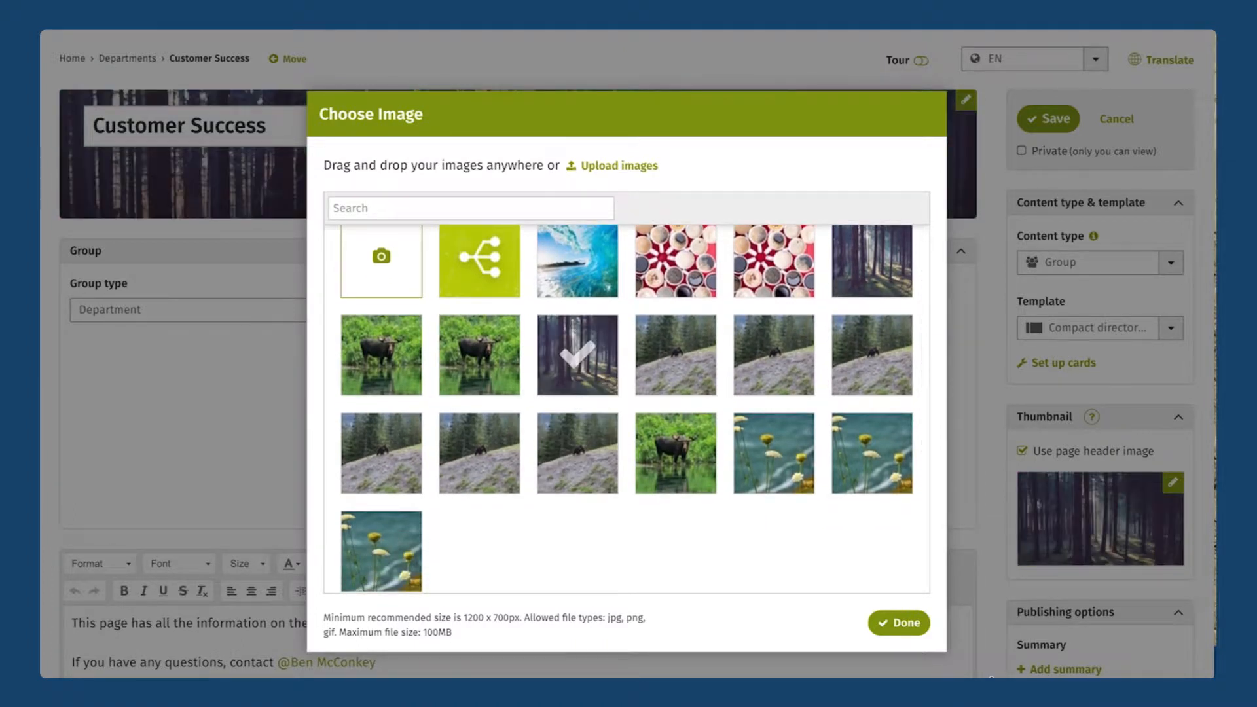
click(905, 625)
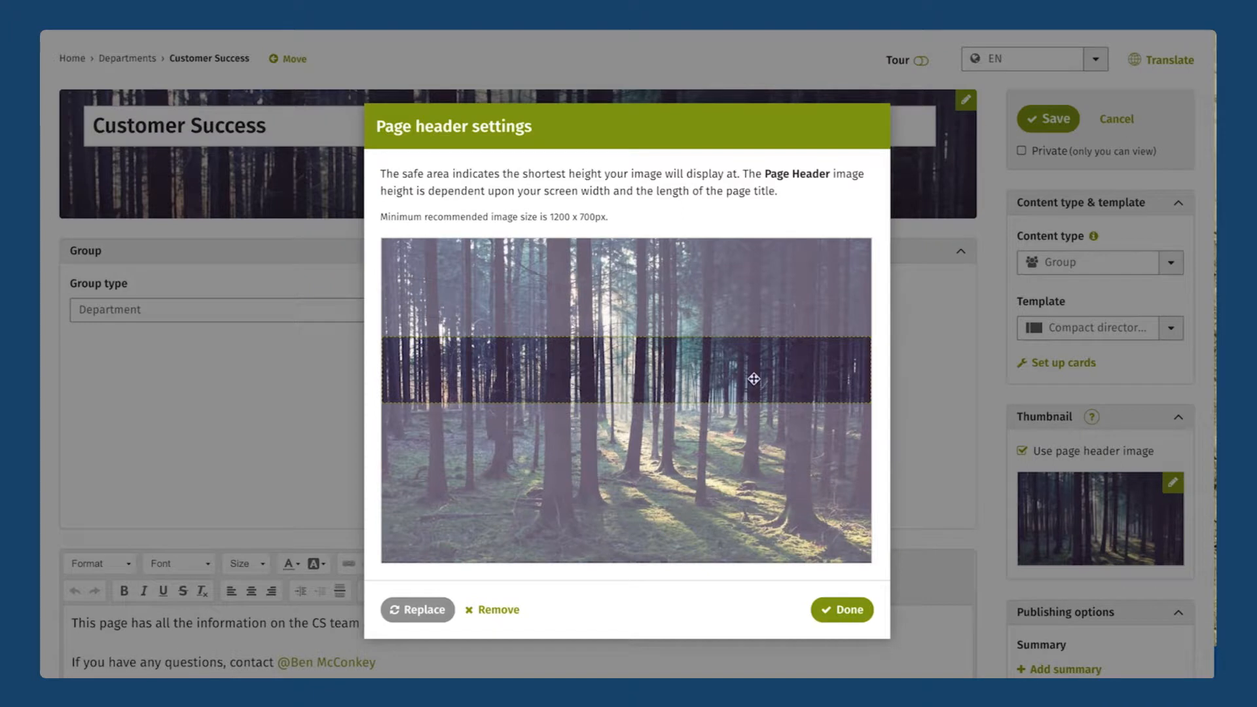
drag(753, 378, 753, 428)
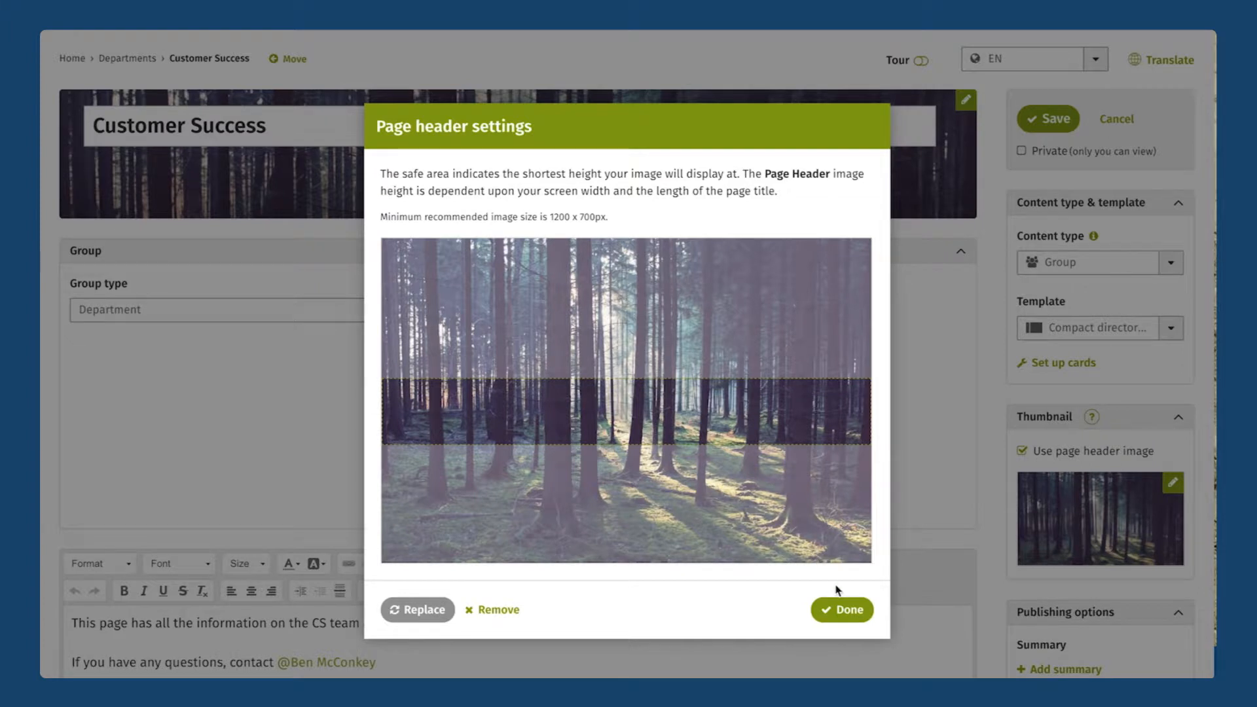
click(842, 616)
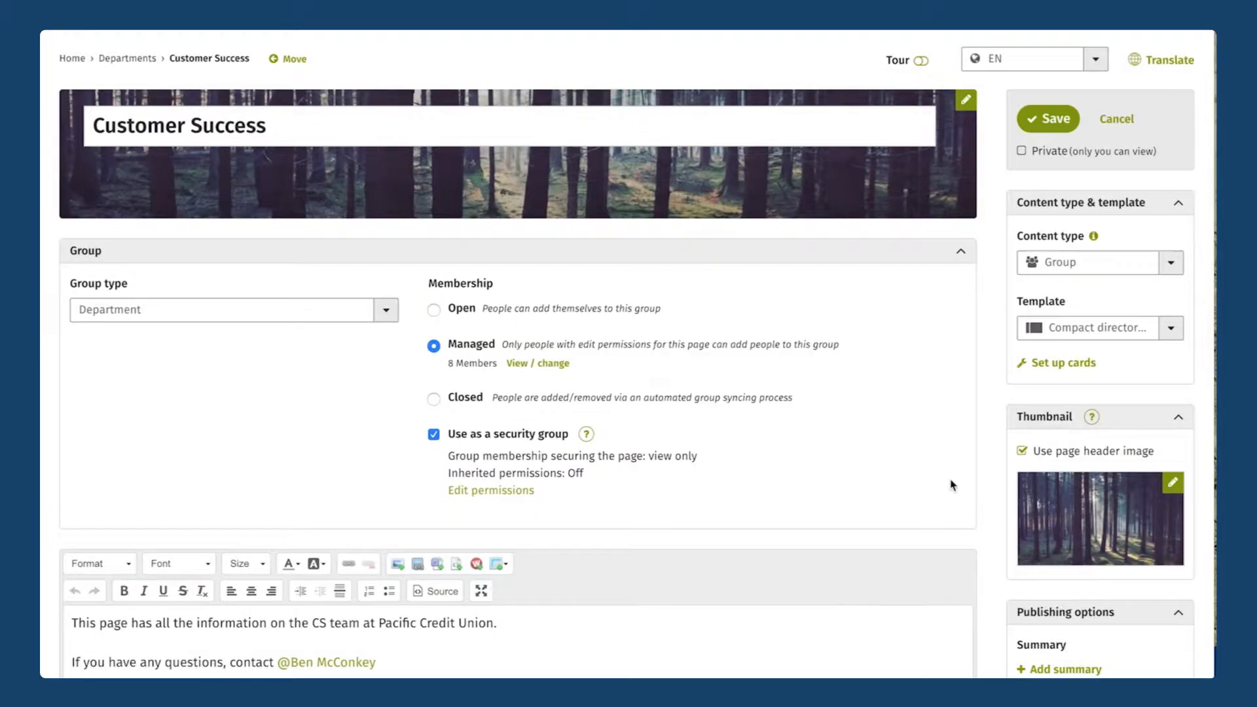
Add the short title "CS" to the page's publishing options.
scroll(951, 485, down, 5)
scroll(951, 484, down, 1)
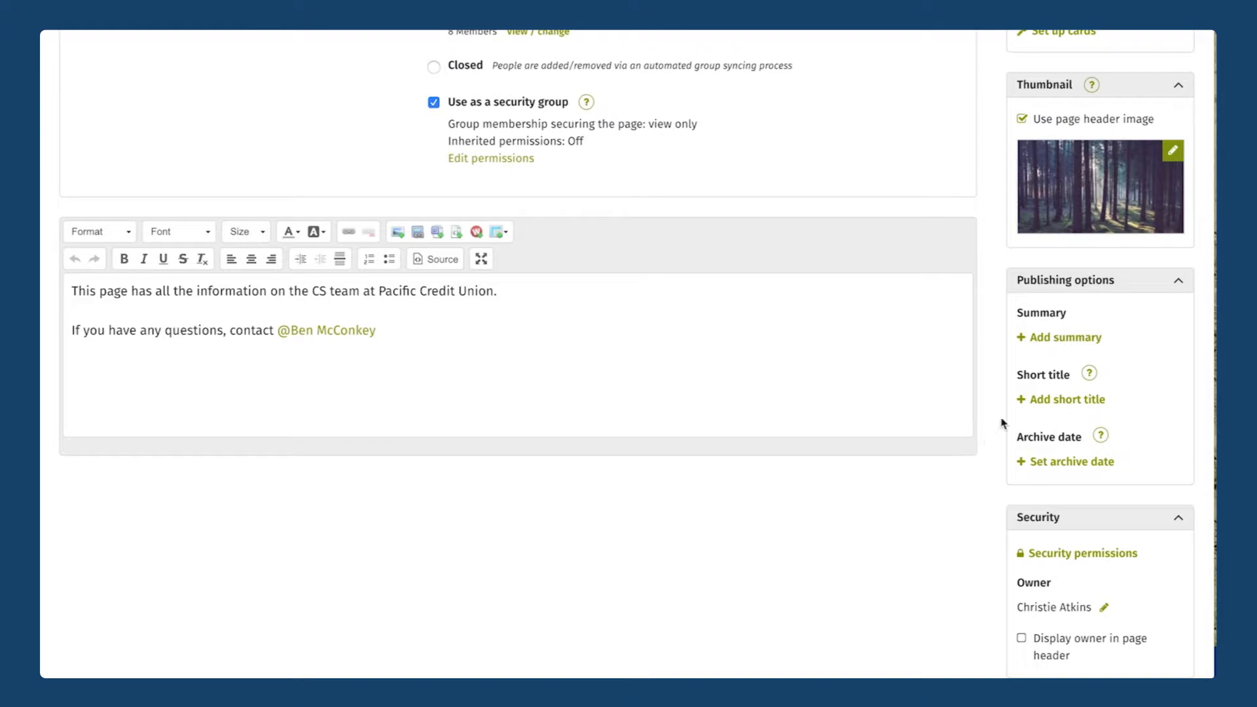
click(1079, 405)
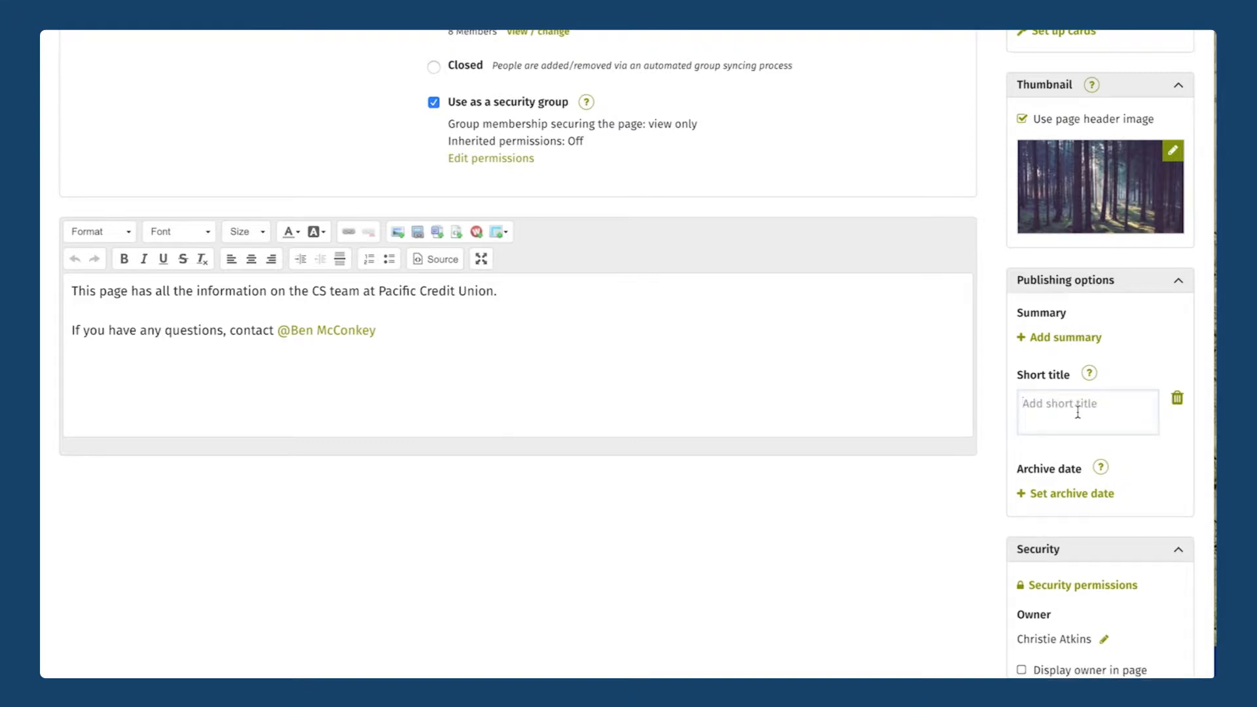
text(CS)
key(Return)
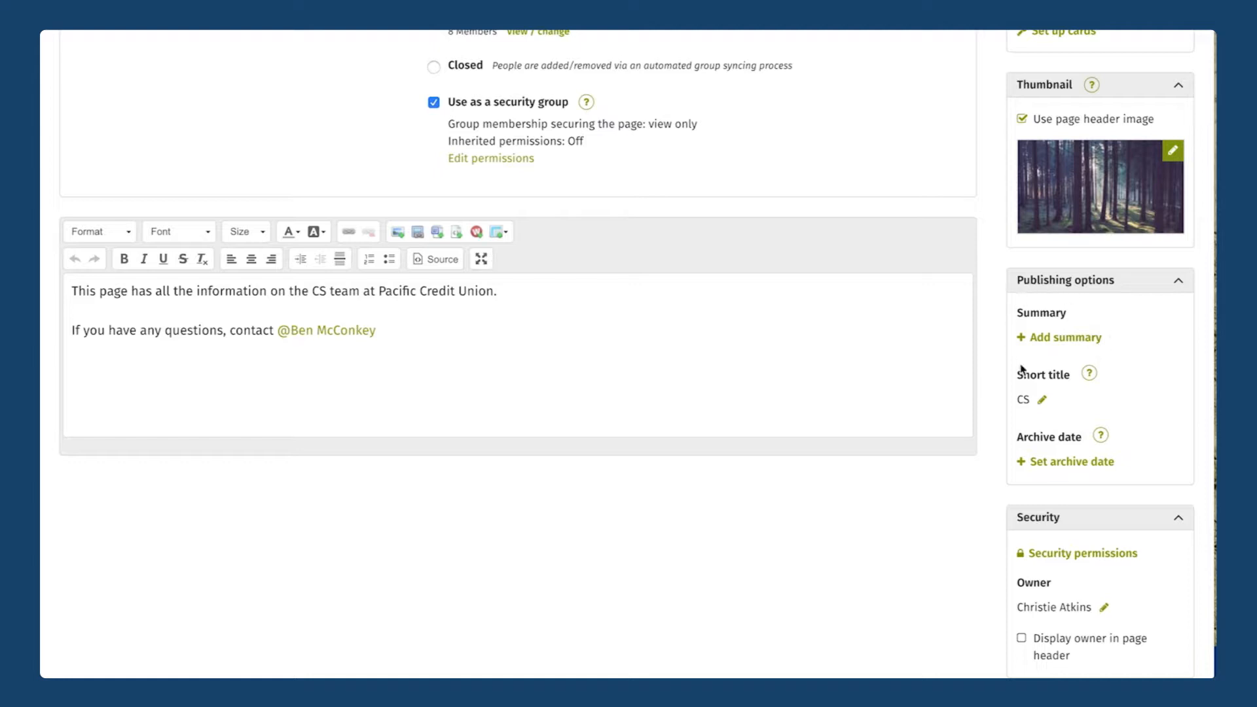
Add the page summary "More information about the CS team!".
click(1062, 345)
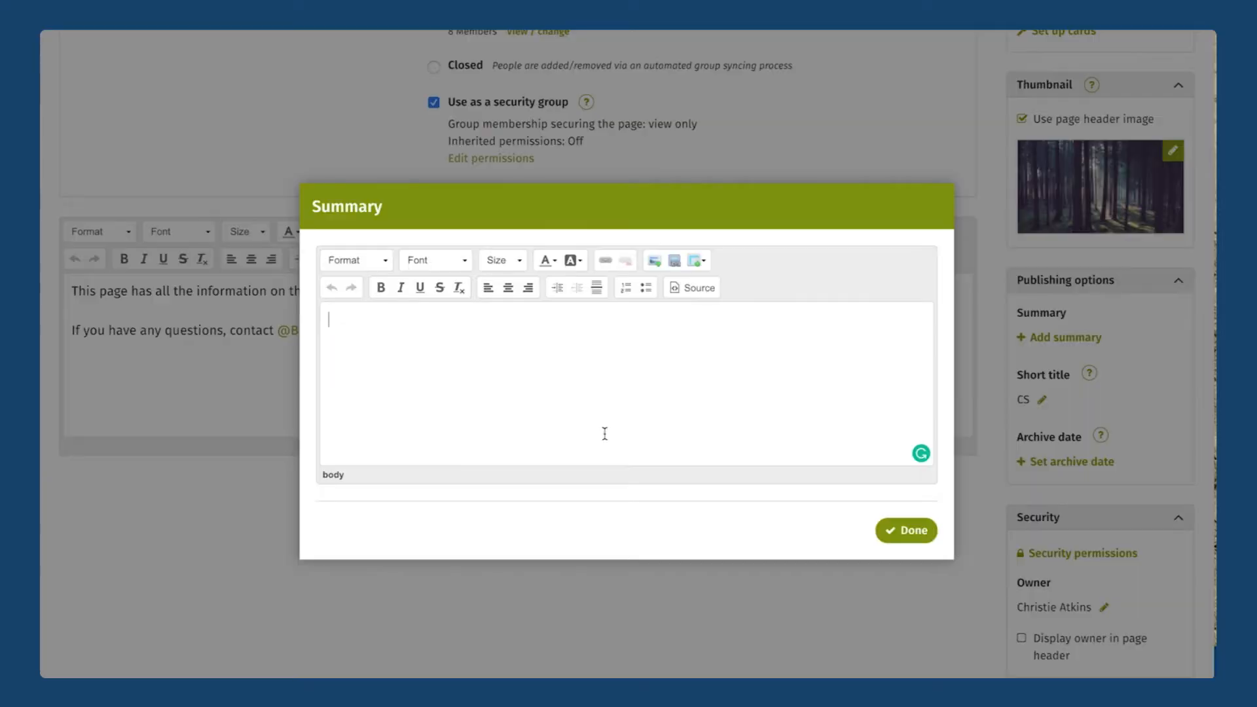
text(More informati)
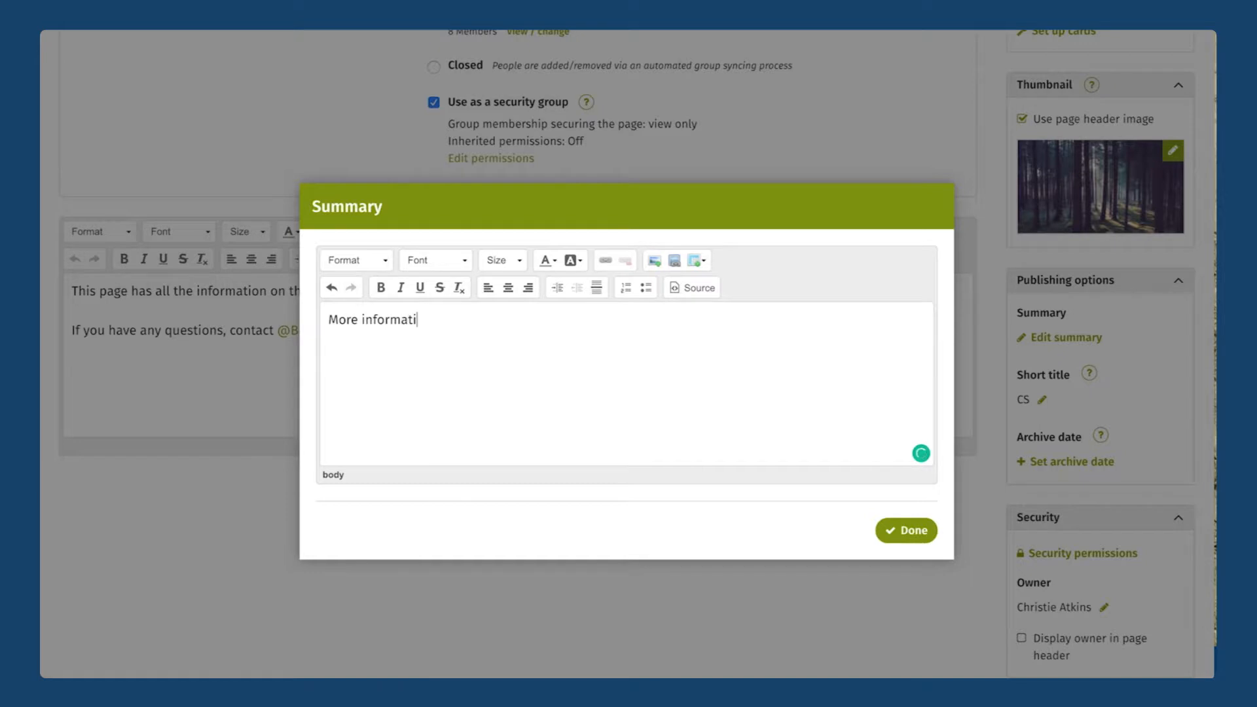
text(on about the CS )
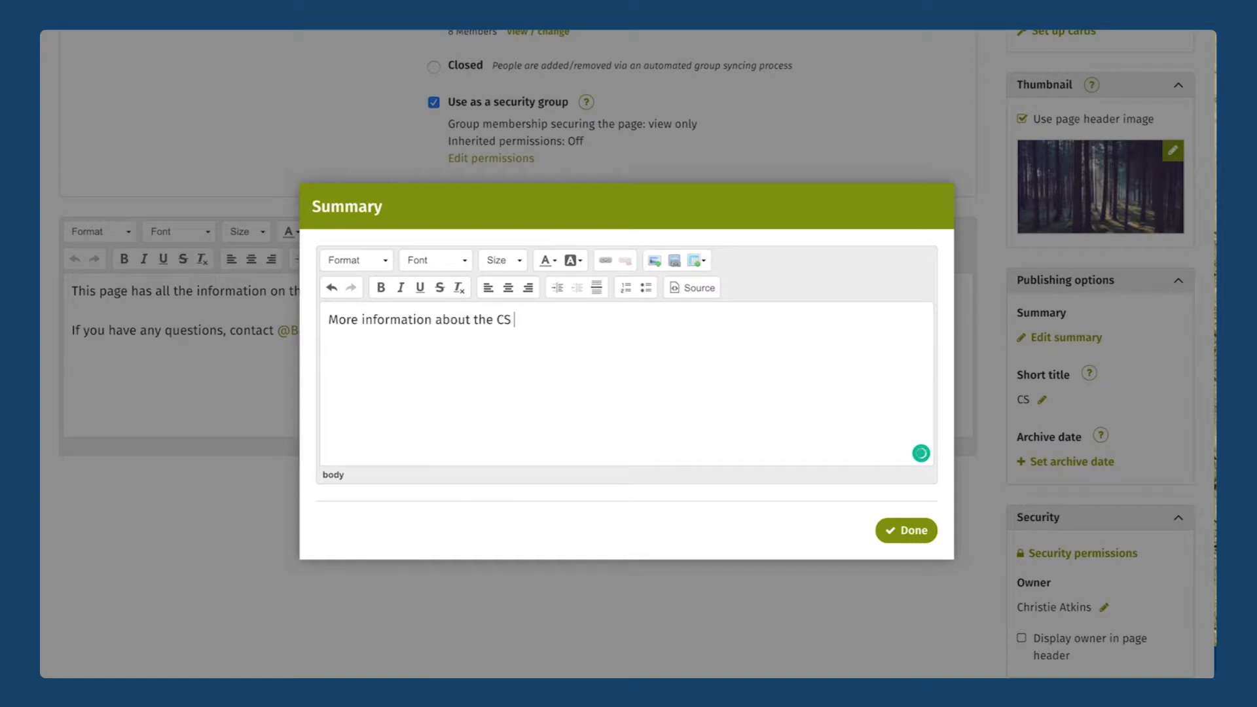
text(team!)
click(906, 530)
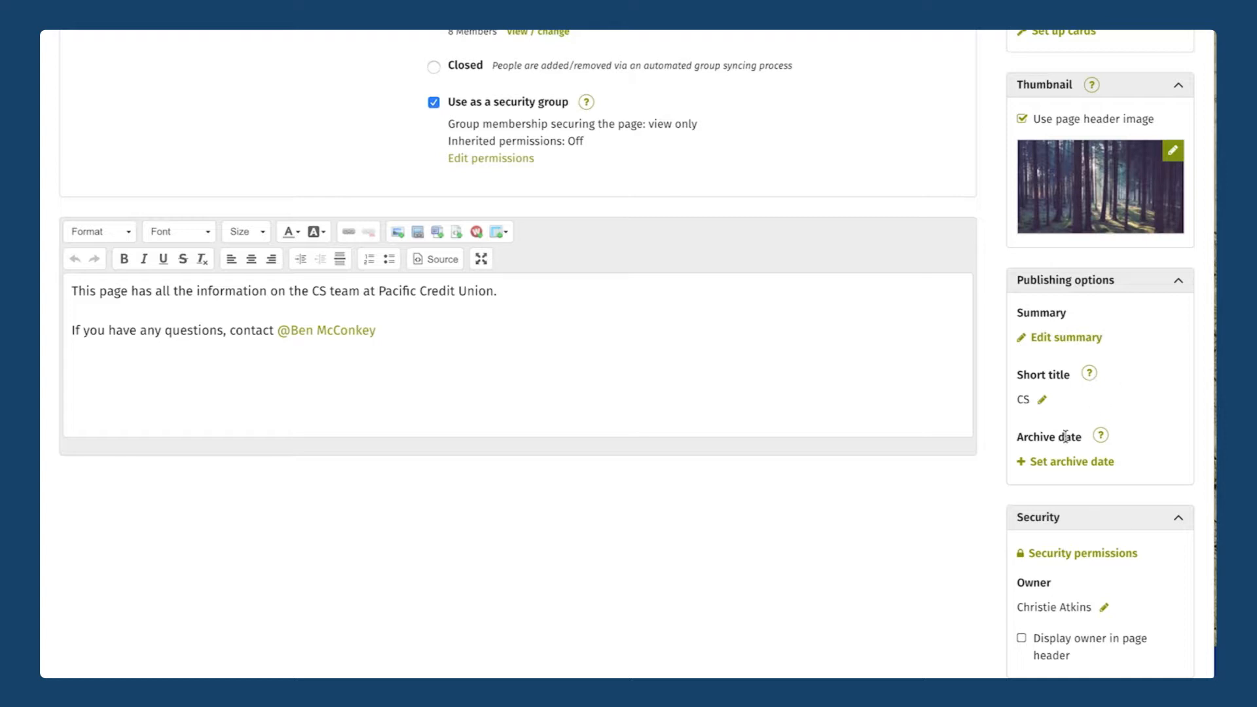
Open the page's security permissions and turn inheritance from the parent page Departments on and back off.
scroll(1059, 457, down, 3)
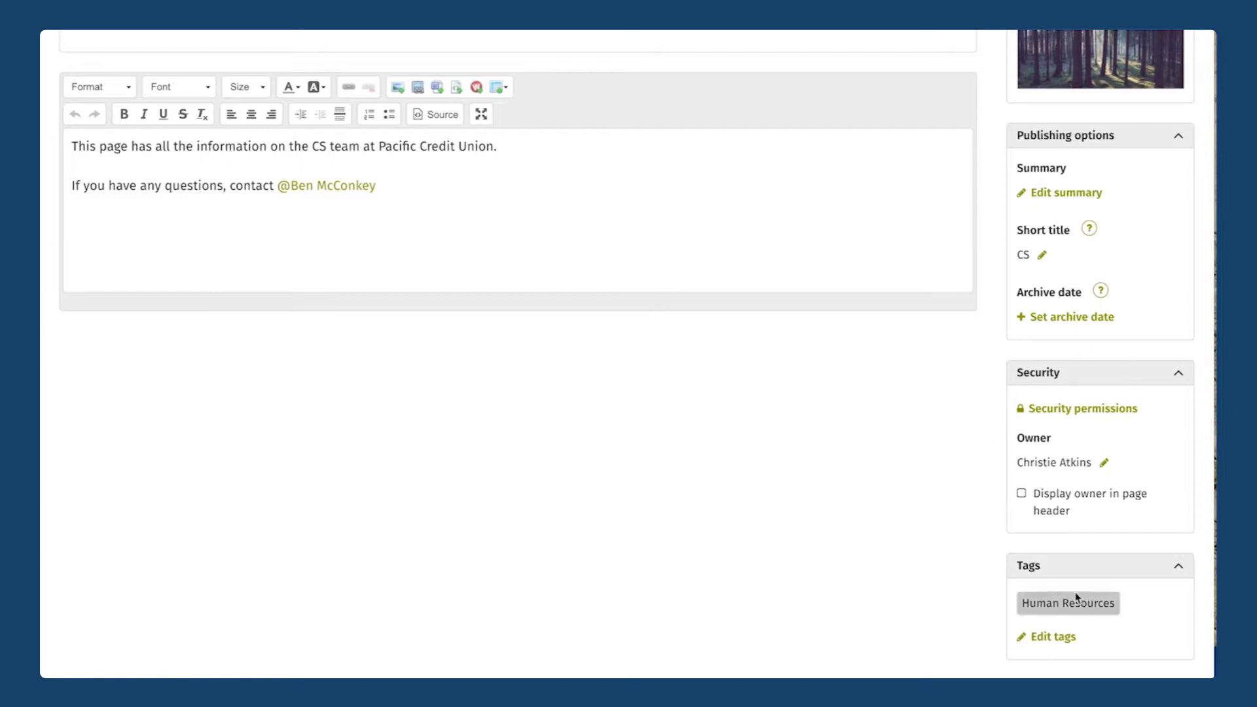
click(1131, 411)
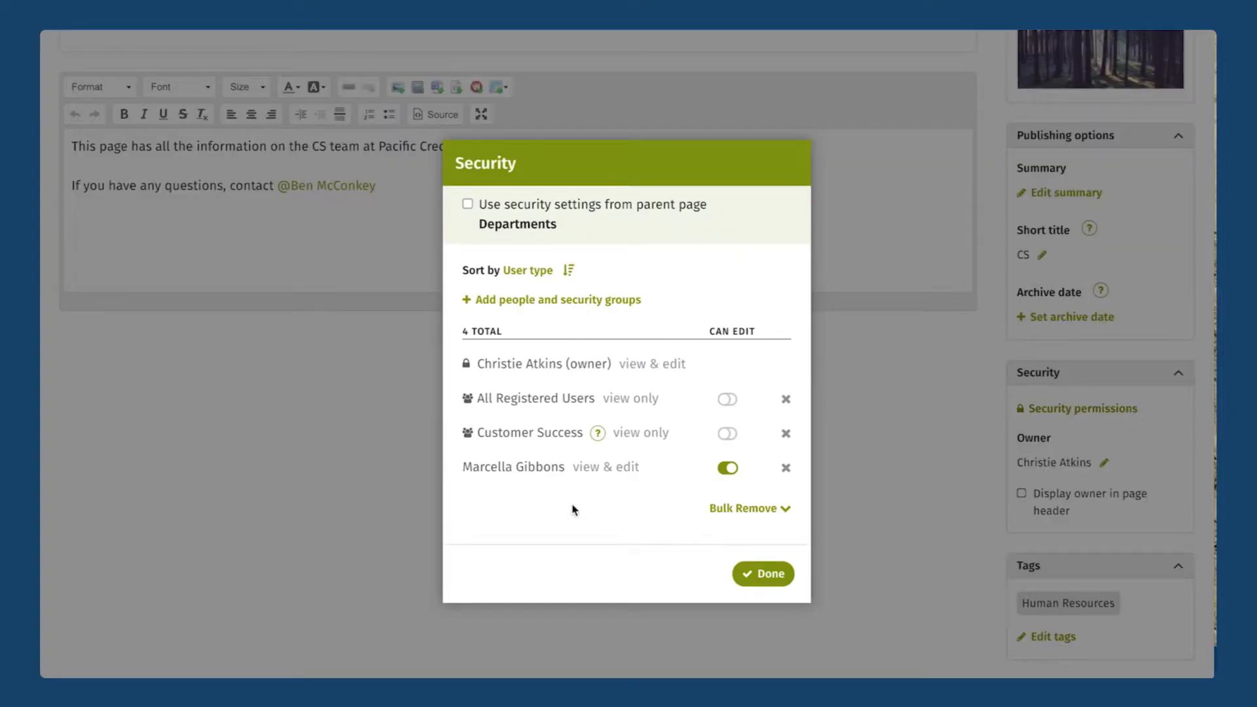
click(468, 205)
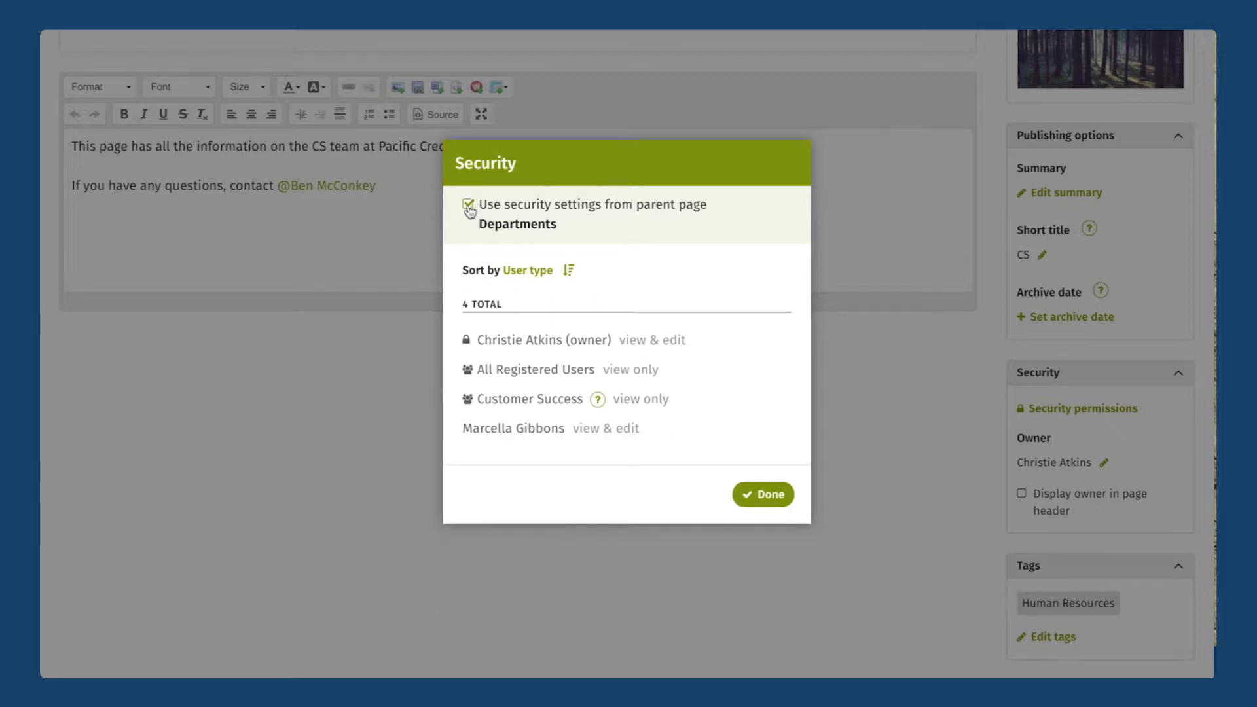
click(469, 205)
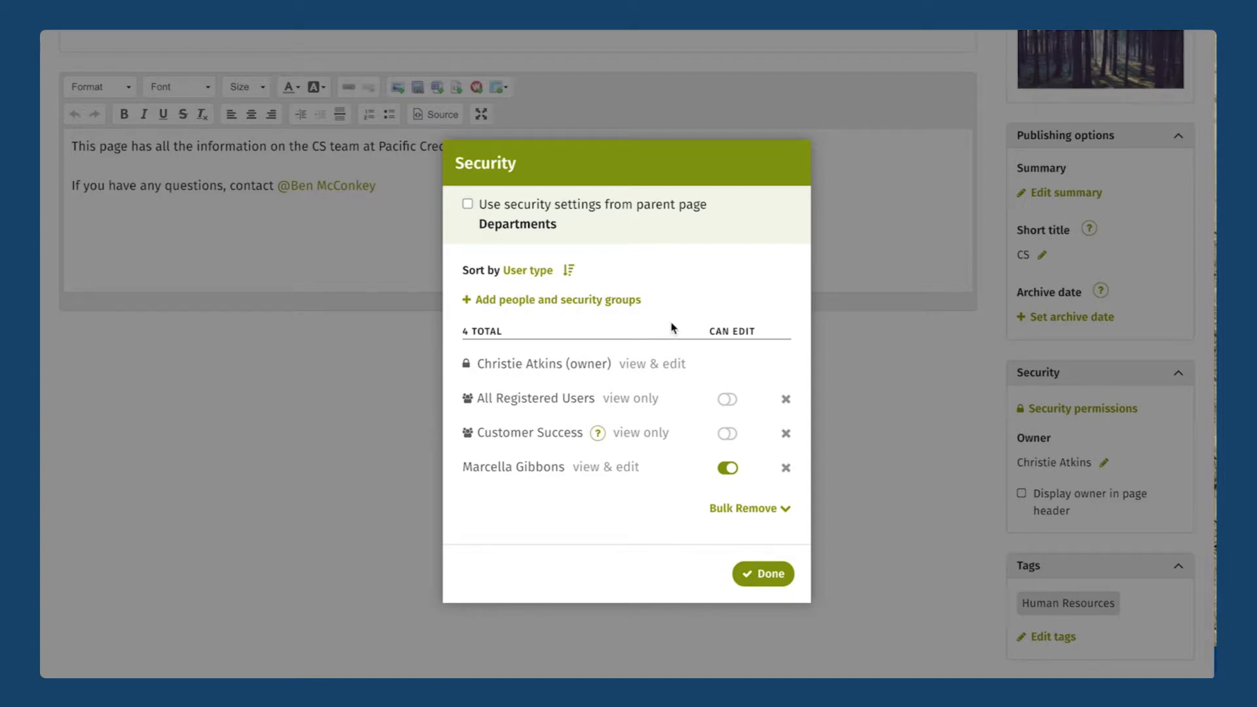
Enter a colleague's name and the Human Resources group as people and security groups to add to the page's permissions.
click(630, 301)
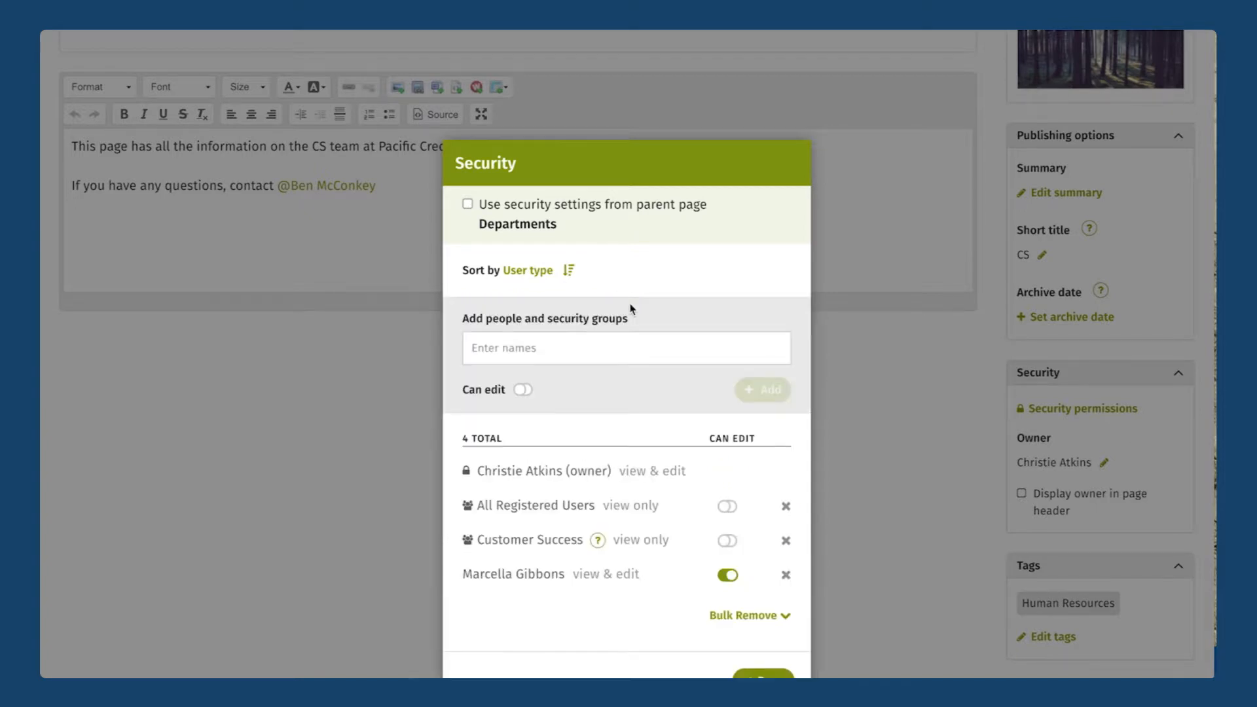
text(nata)
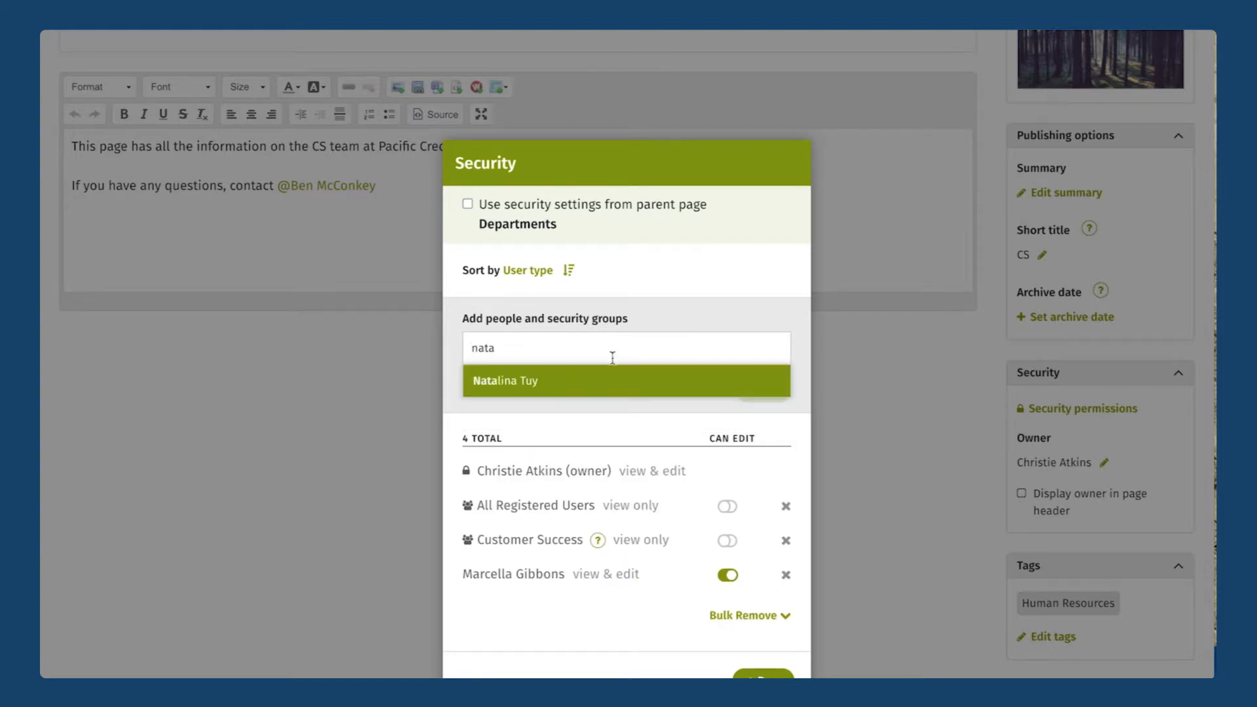
click(608, 389)
text(hun)
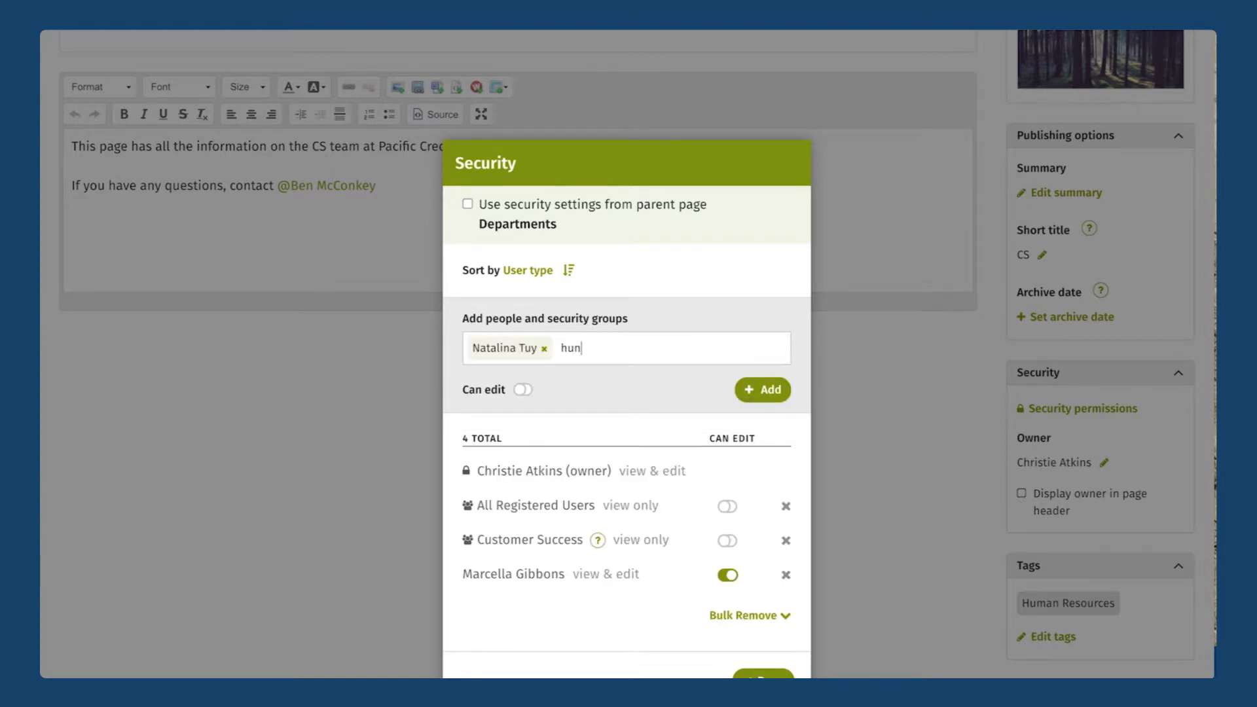
text(an)
key(BackSpace)
key(BackSpace)
key(BackSpace)
text(man)
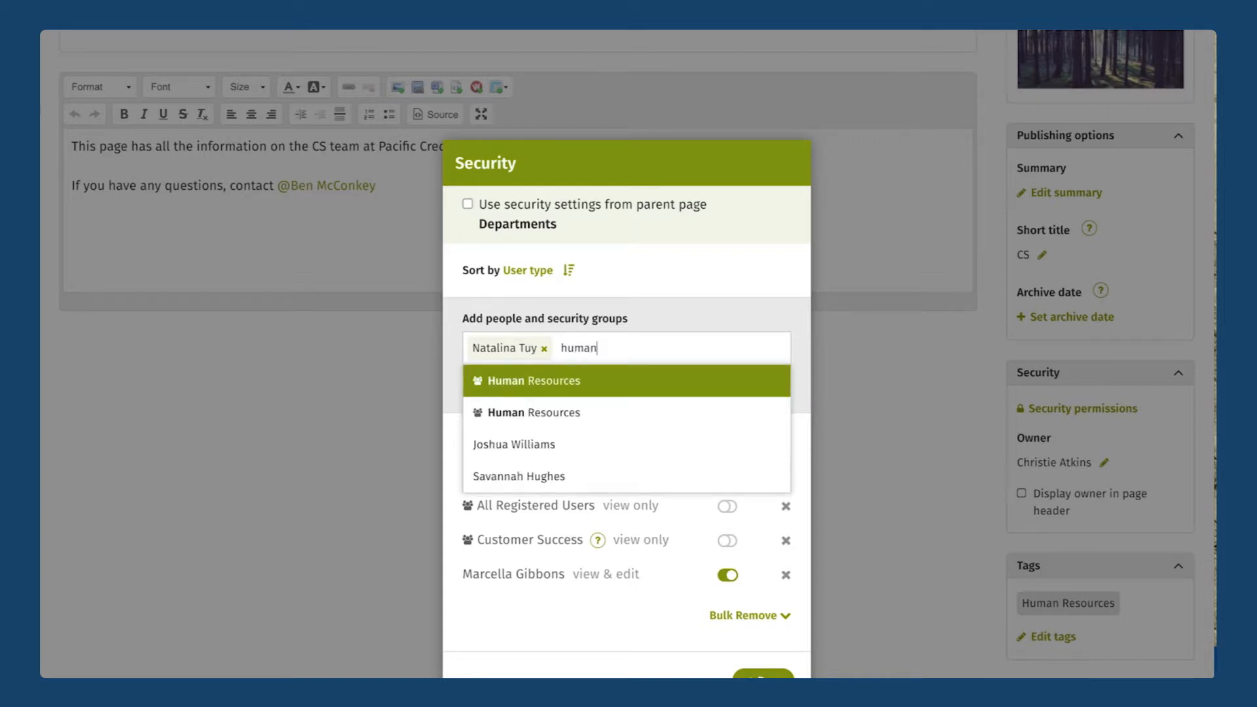
click(587, 393)
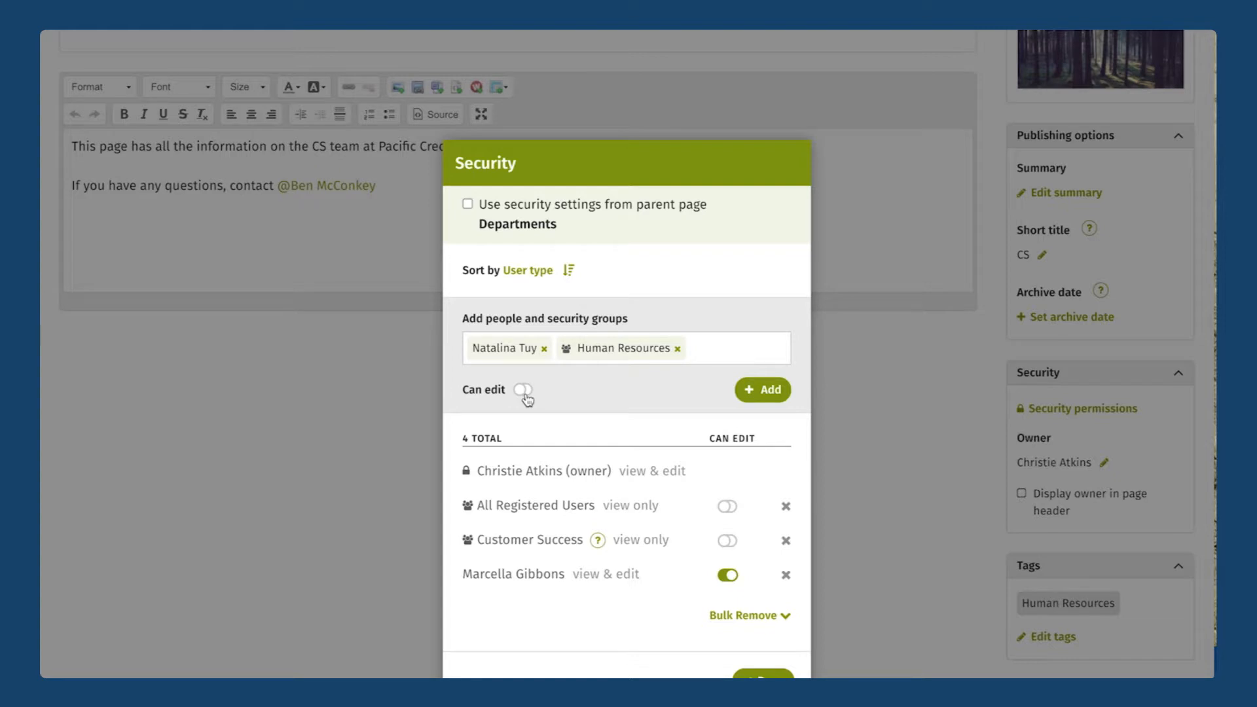
Add the chosen colleague and Human Resources group with edit permission and save the Customer Success page.
click(523, 391)
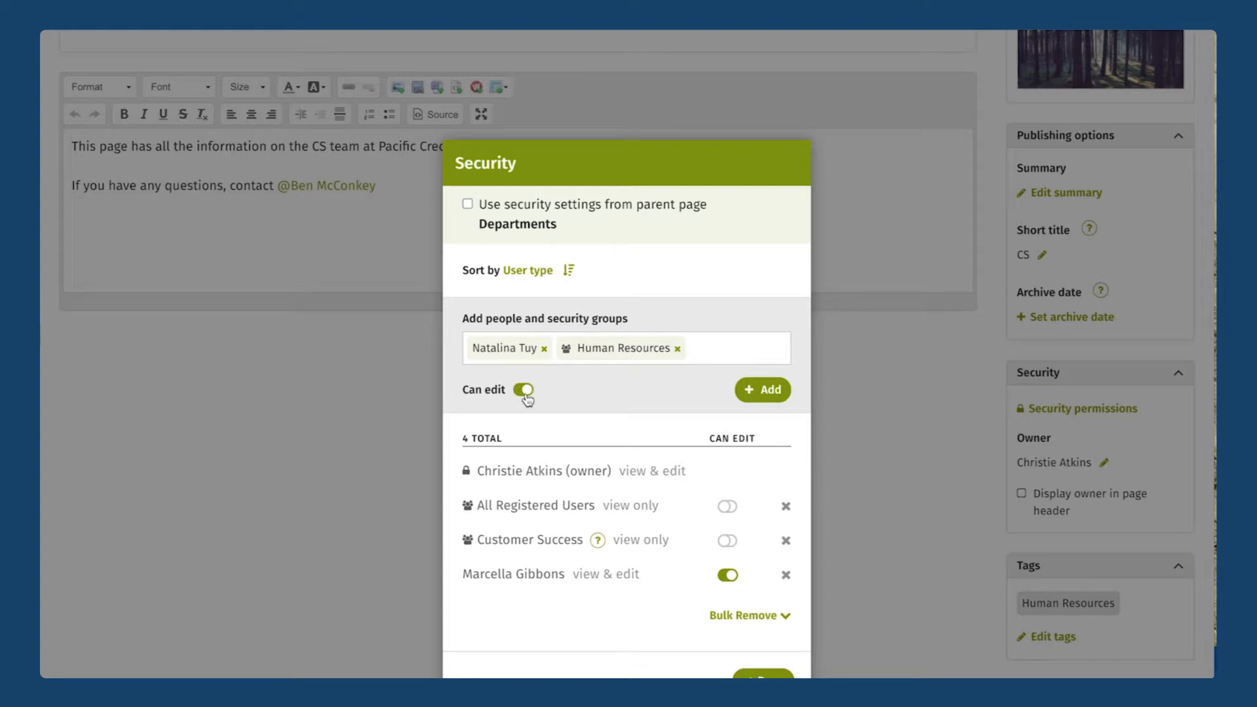
click(767, 390)
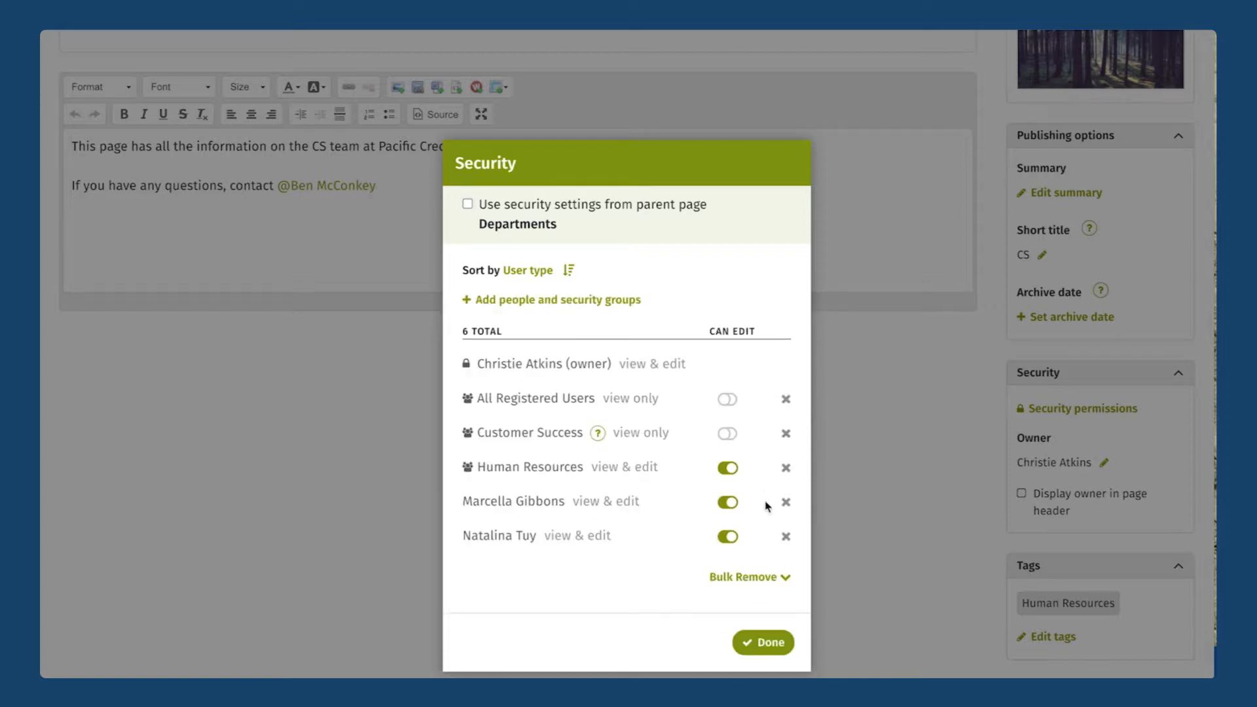
click(769, 643)
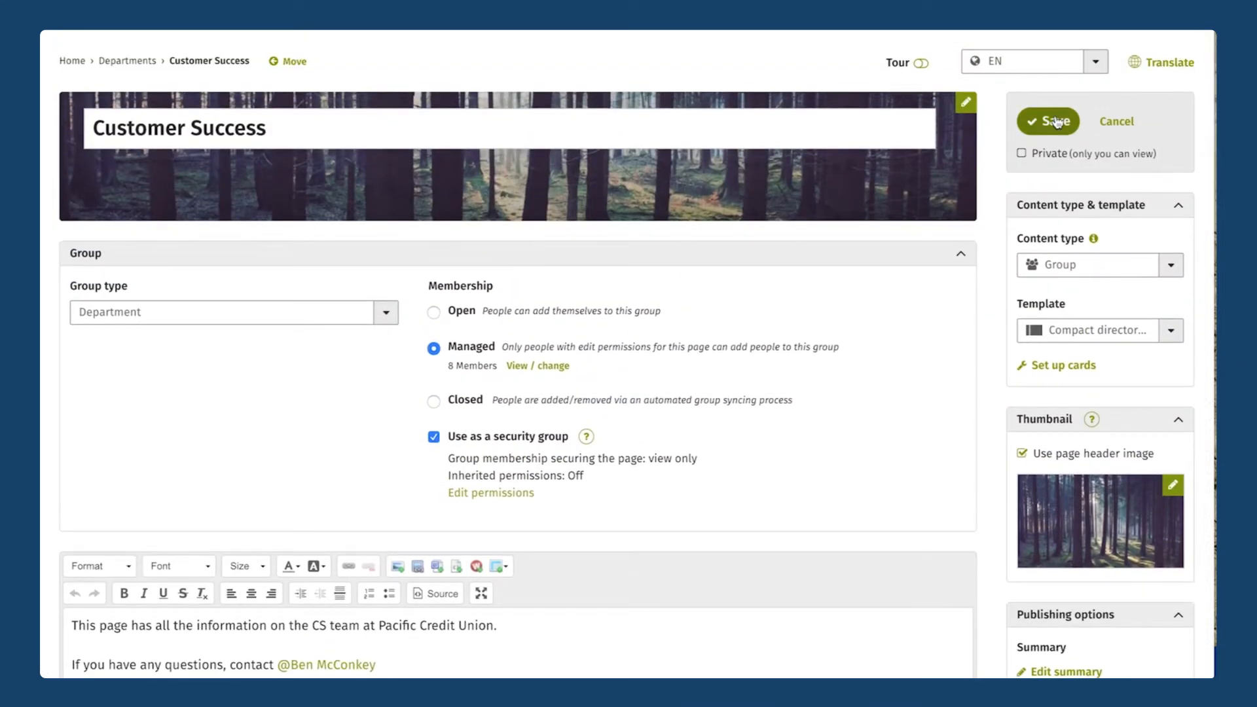
click(1055, 122)
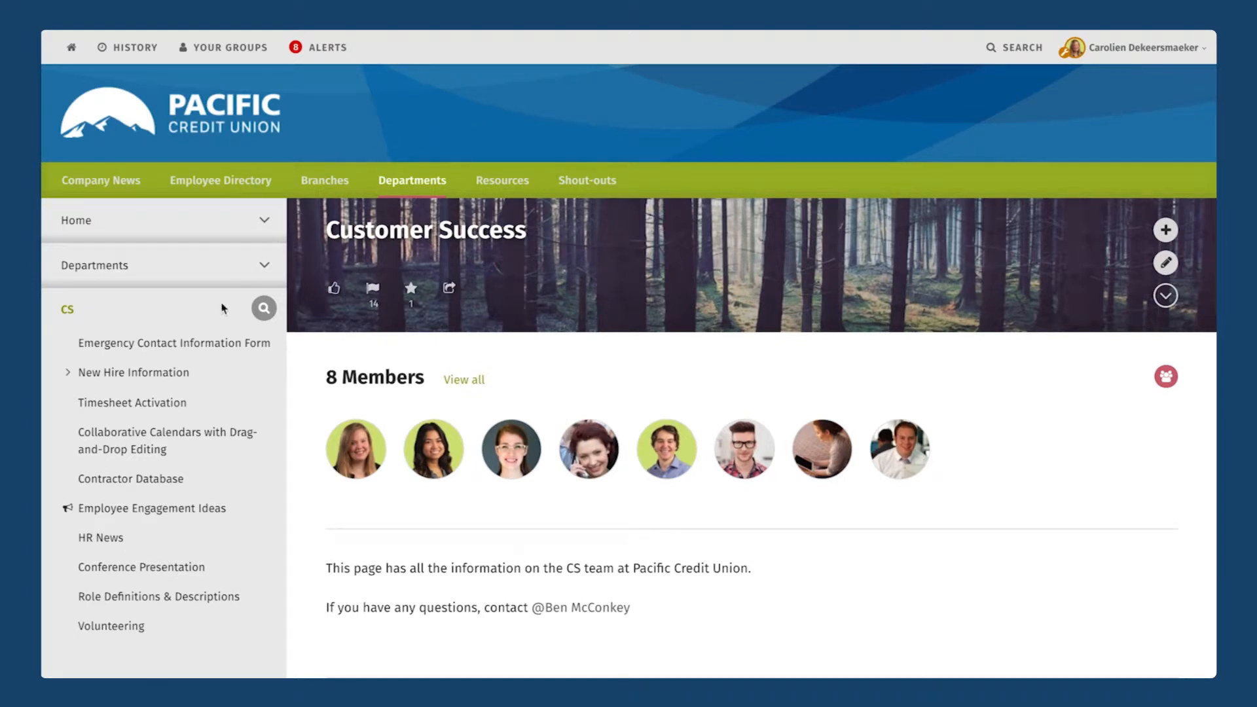
Open the New Hire Information page under CS, start deleting it from its page options and cancel the deletion.
click(188, 373)
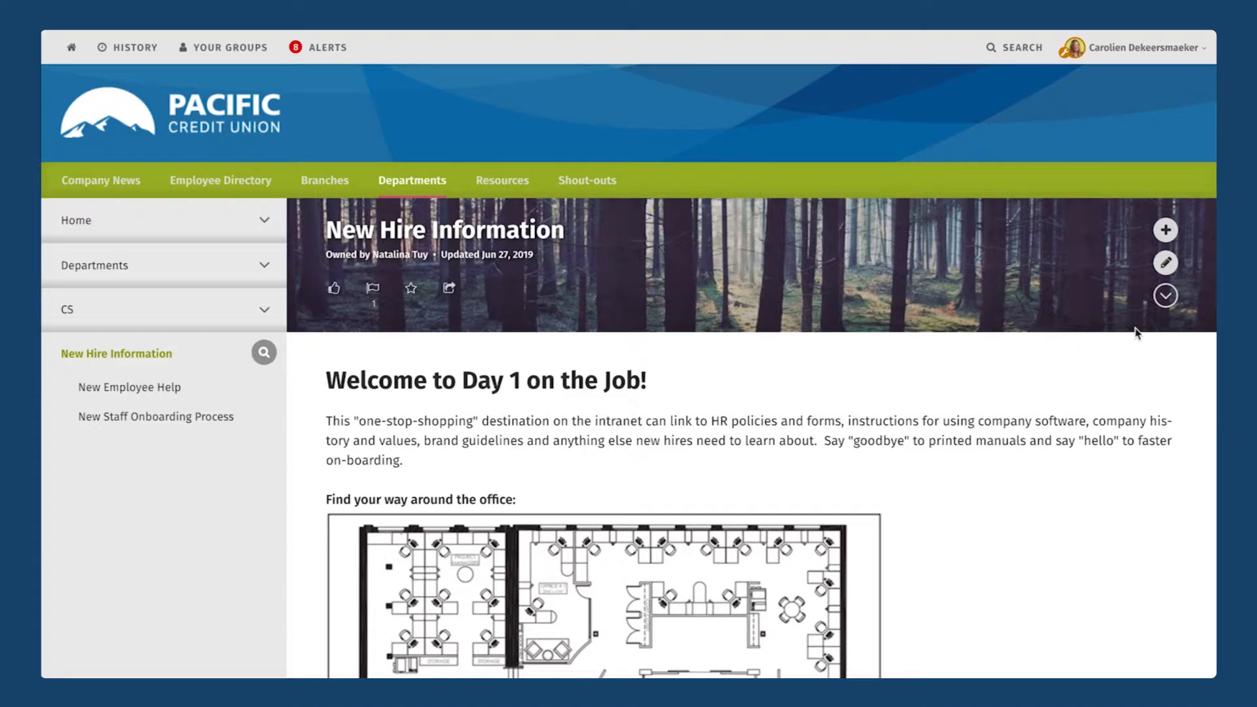
click(1166, 296)
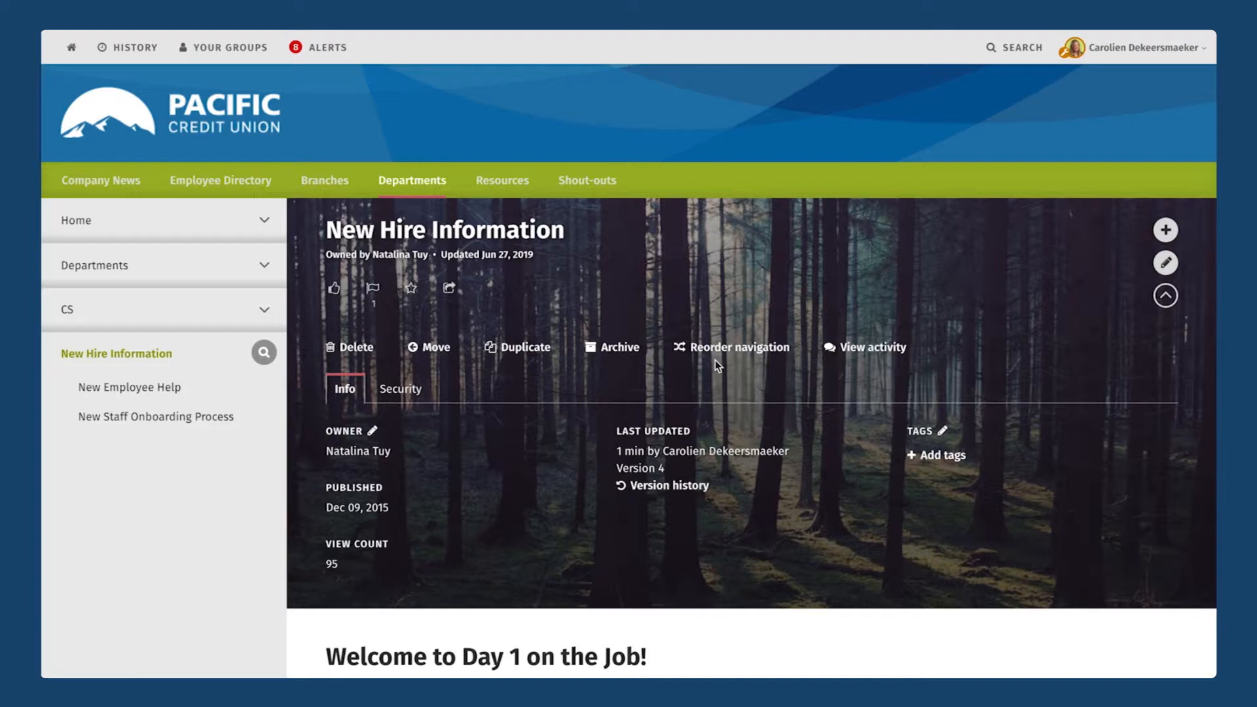
click(352, 356)
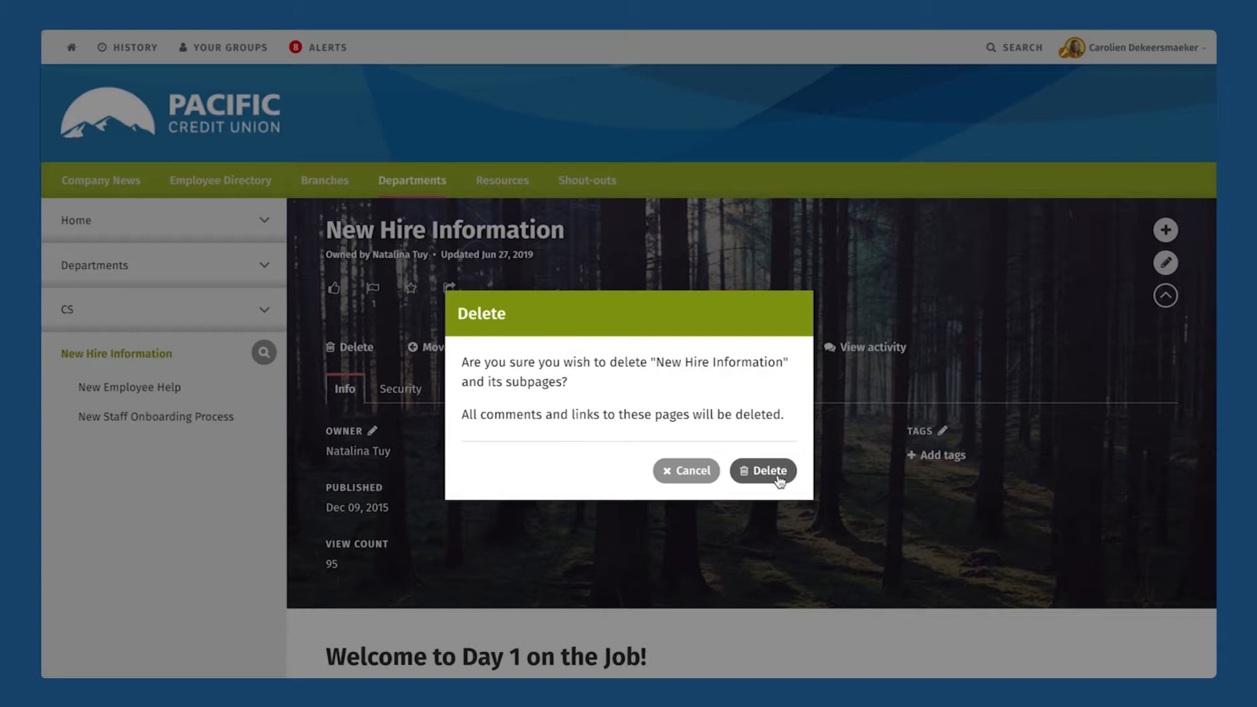
click(684, 478)
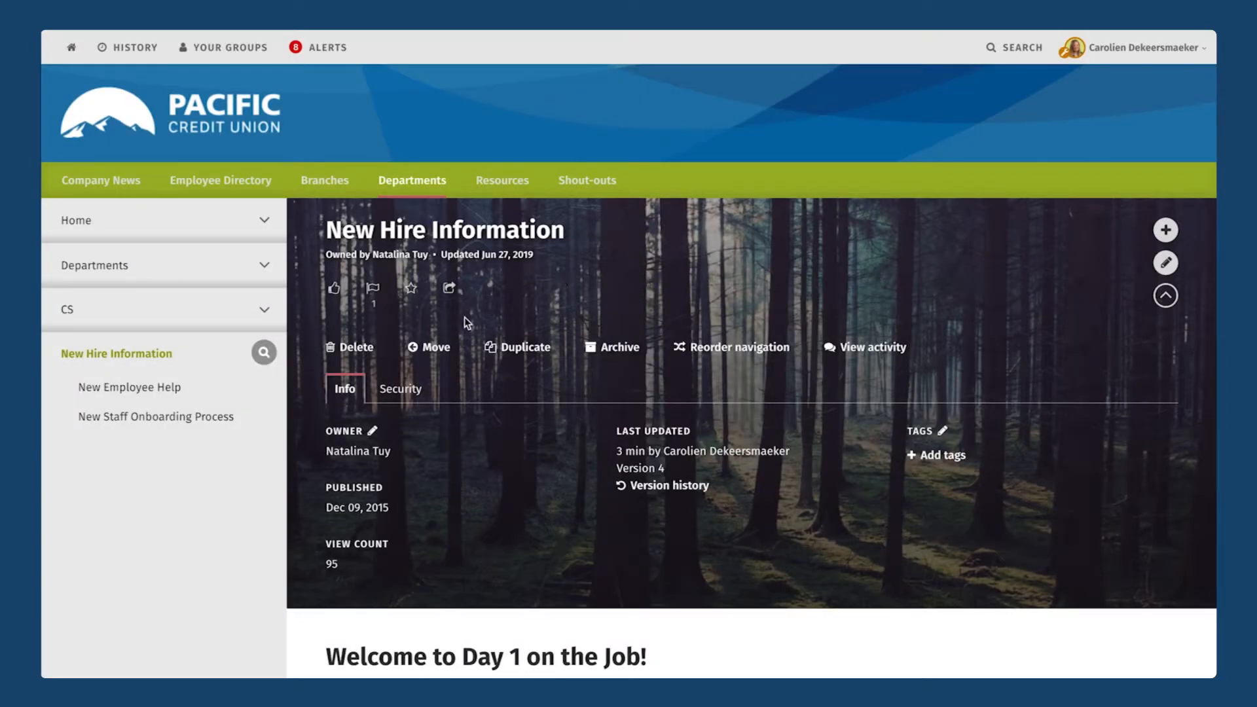
Move the New Hire Information page to Basic Instructions for Using the Intranet under Information Services.
click(433, 349)
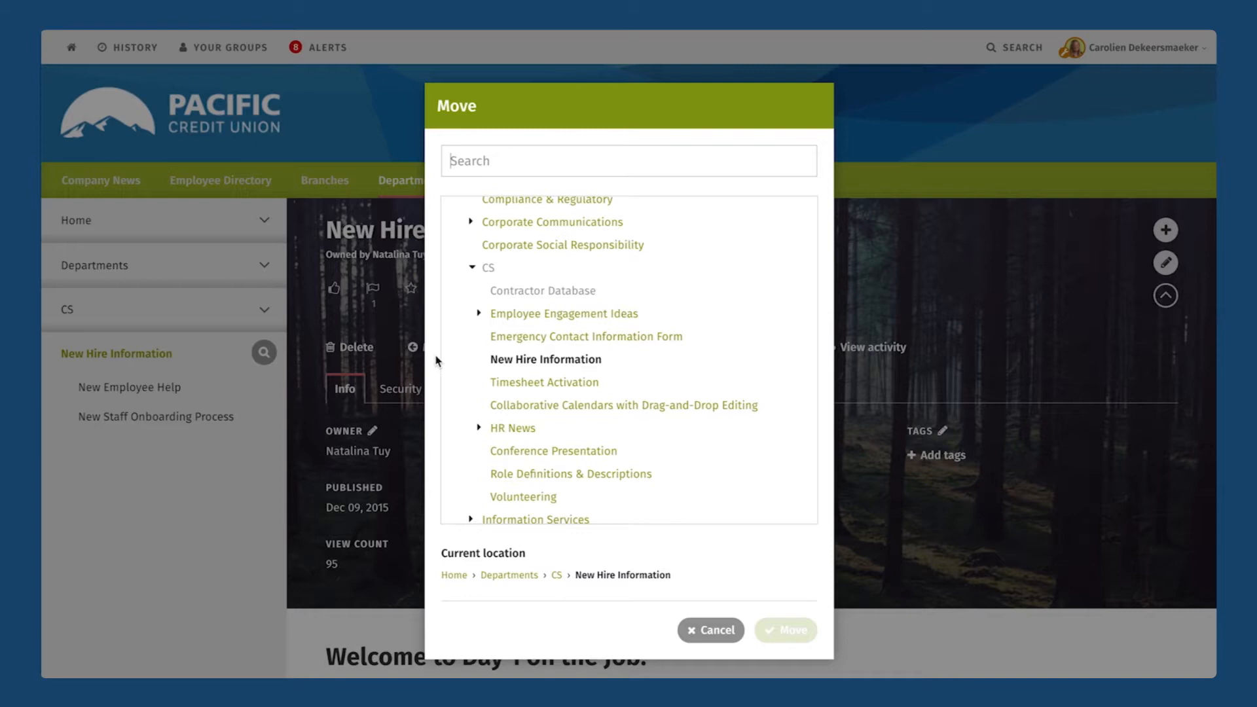
scroll(451, 370, down, 5)
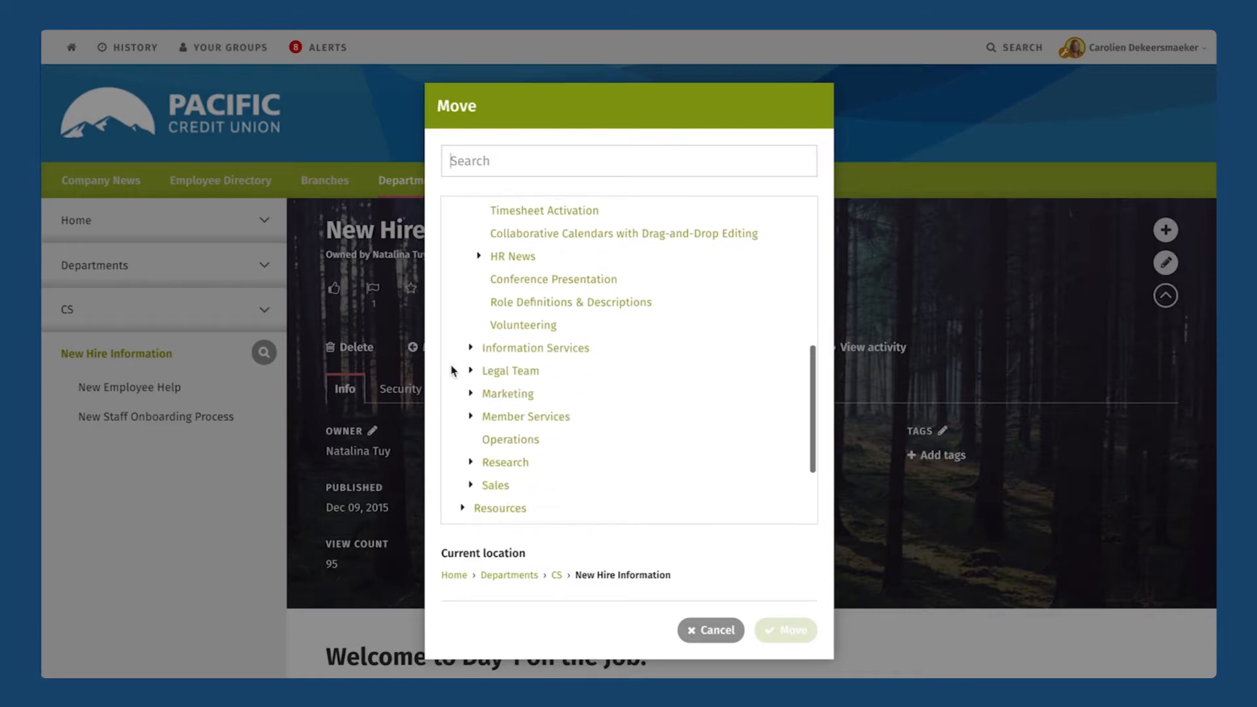
scroll(451, 370, up, 2)
scroll(452, 371, down, 1)
scroll(451, 370, down, 1)
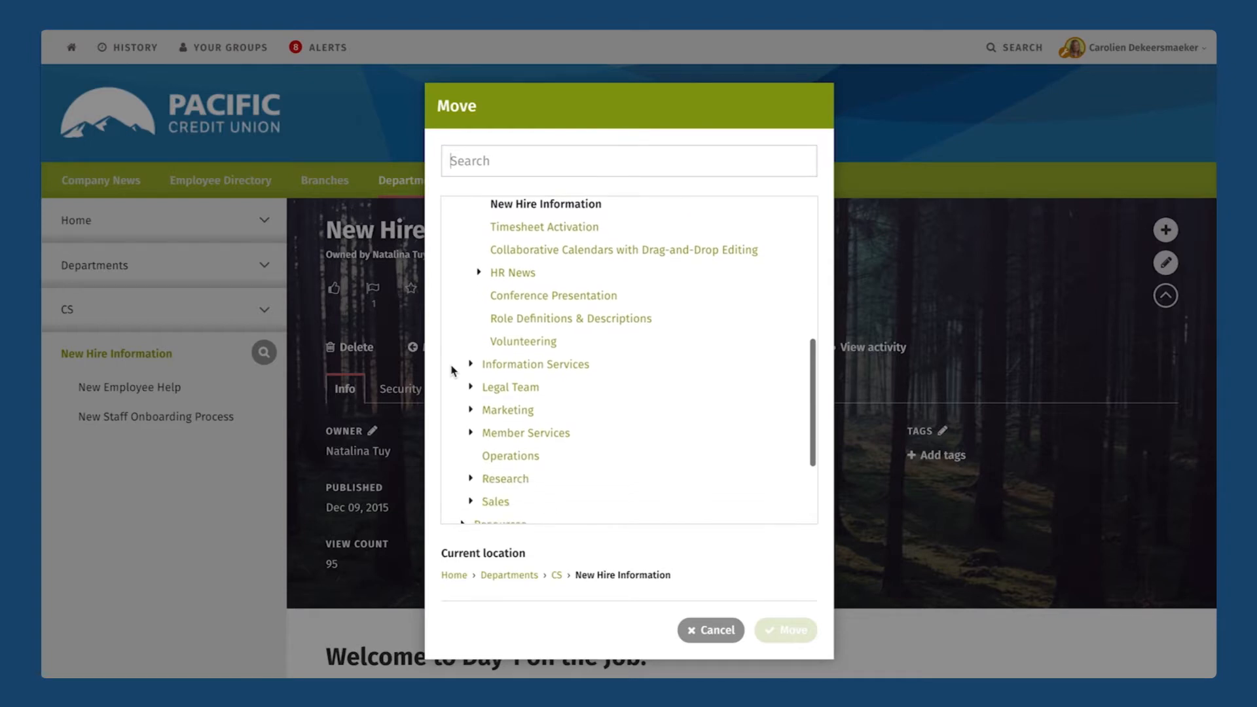
click(473, 365)
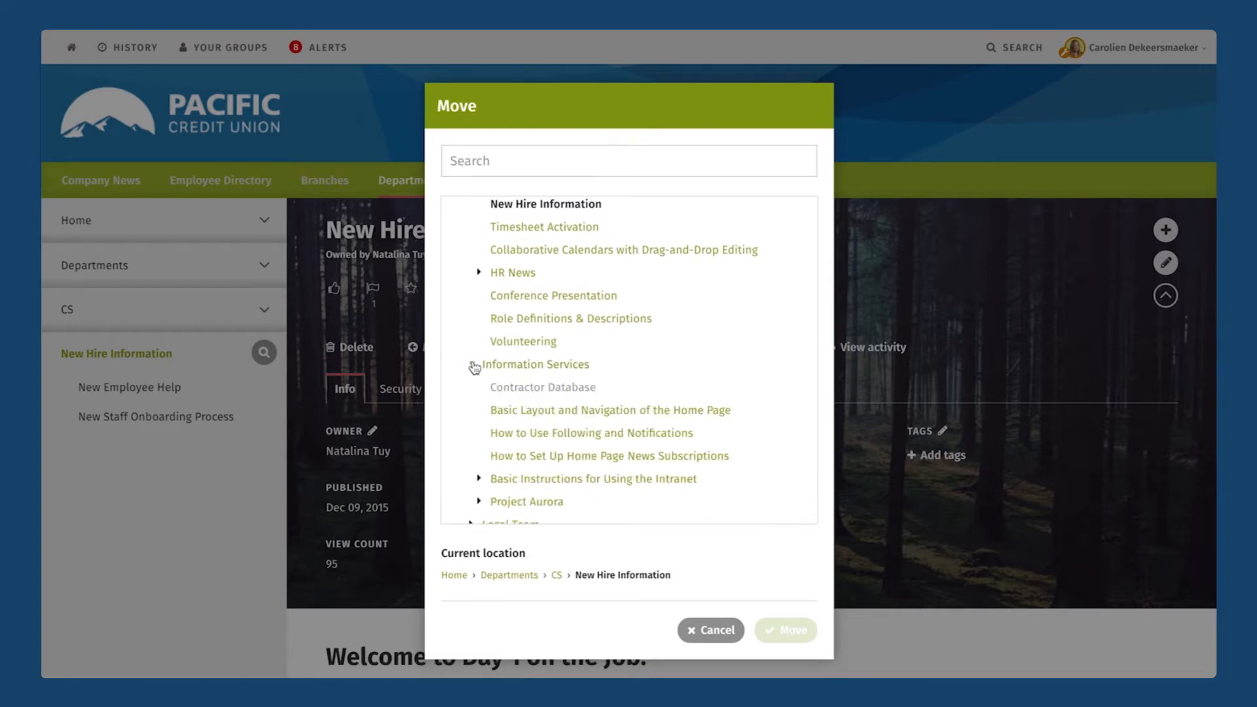
click(520, 479)
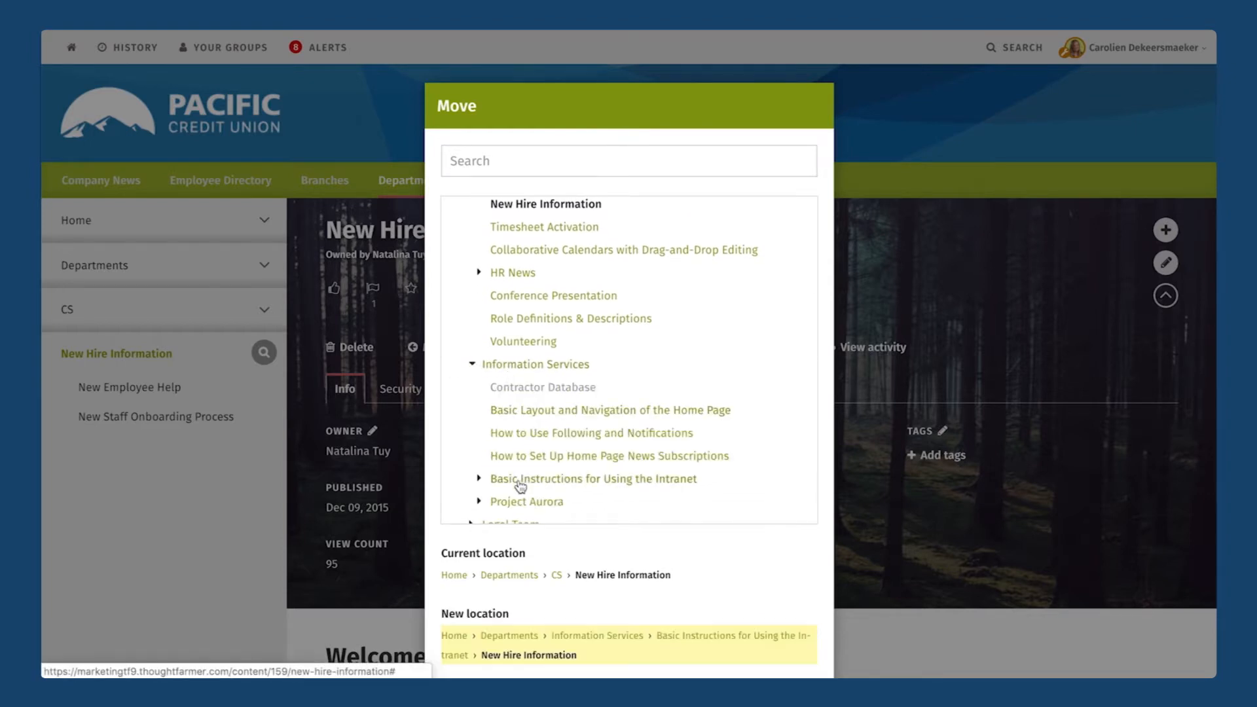
scroll(519, 486, down, 2)
scroll(861, 513, down, 3)
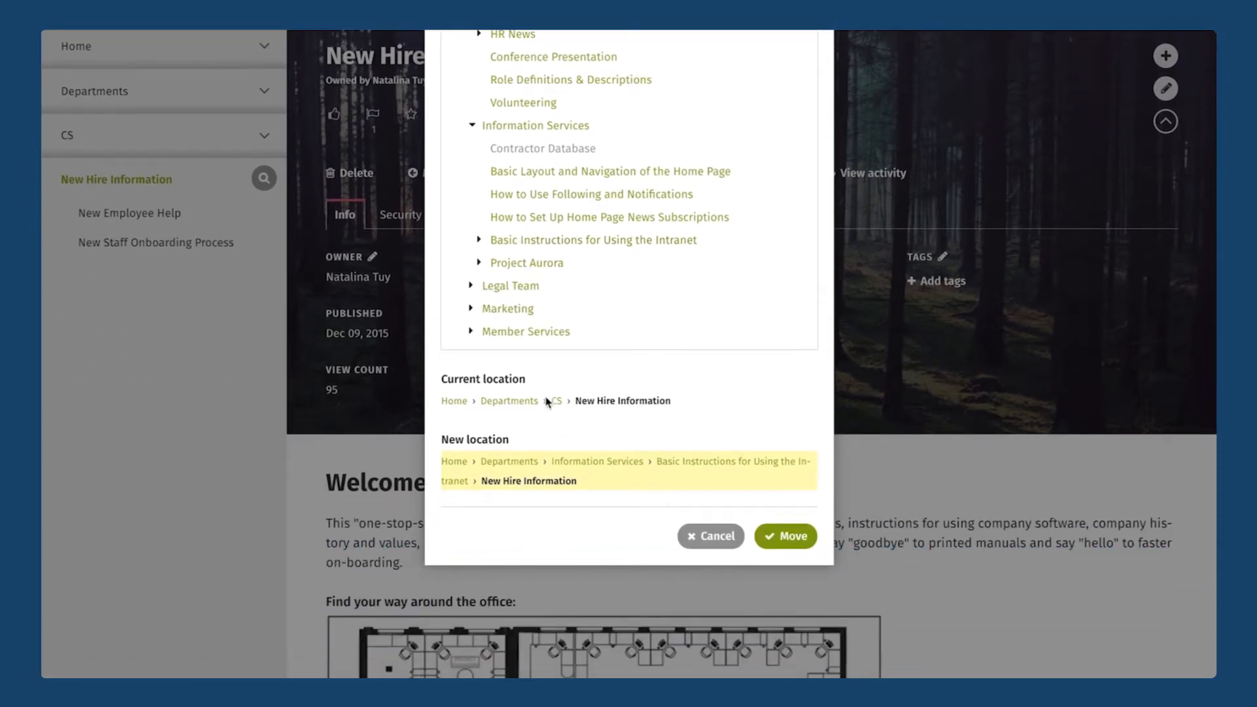
click(797, 548)
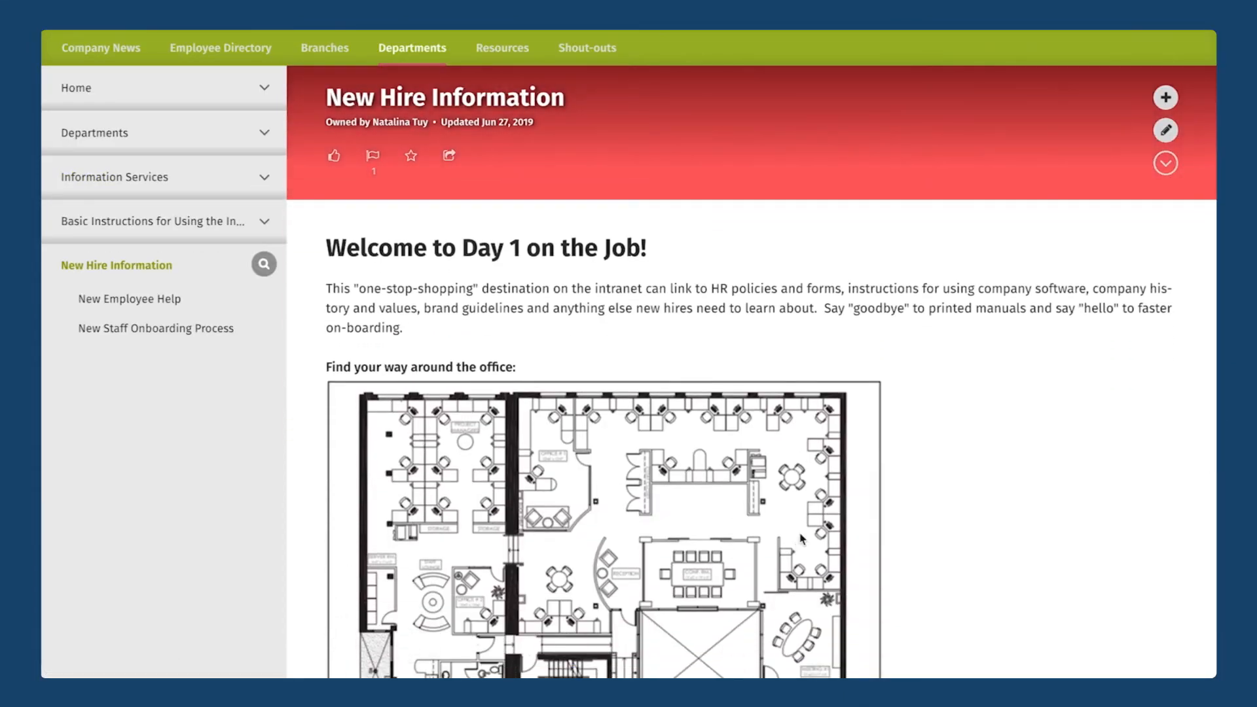
Create an editable duplicate of the New Hire Information page.
click(1171, 164)
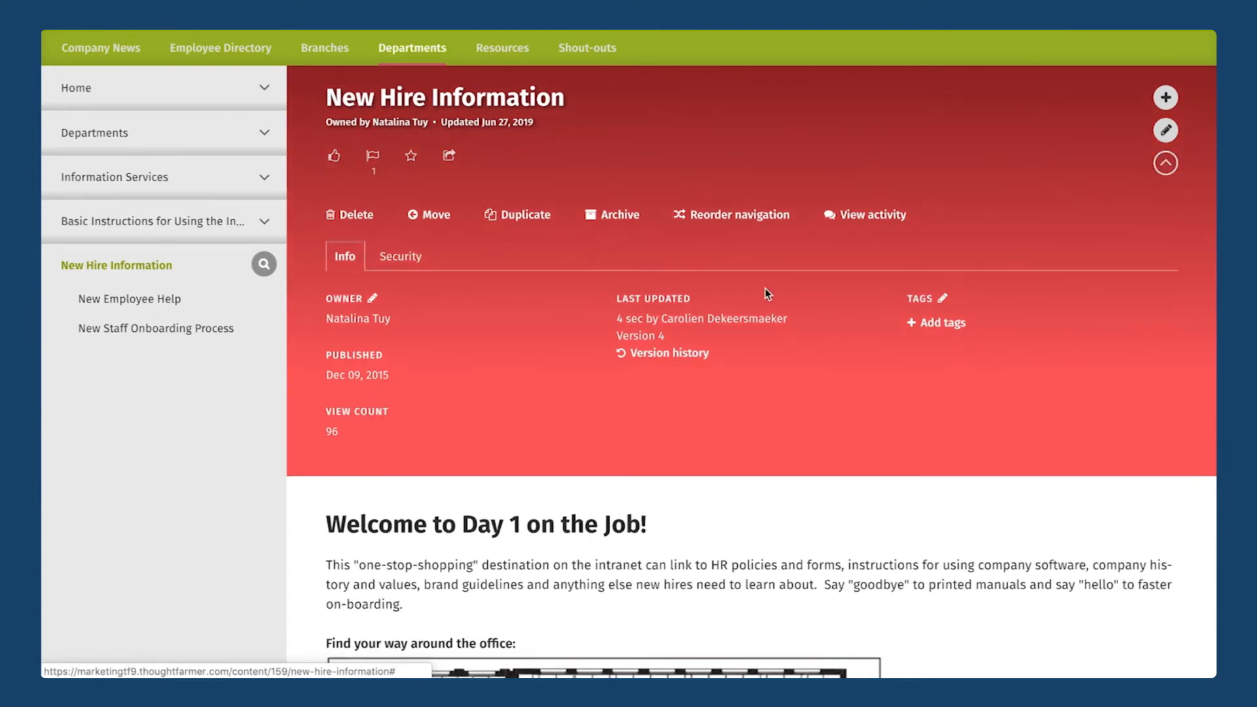
click(525, 225)
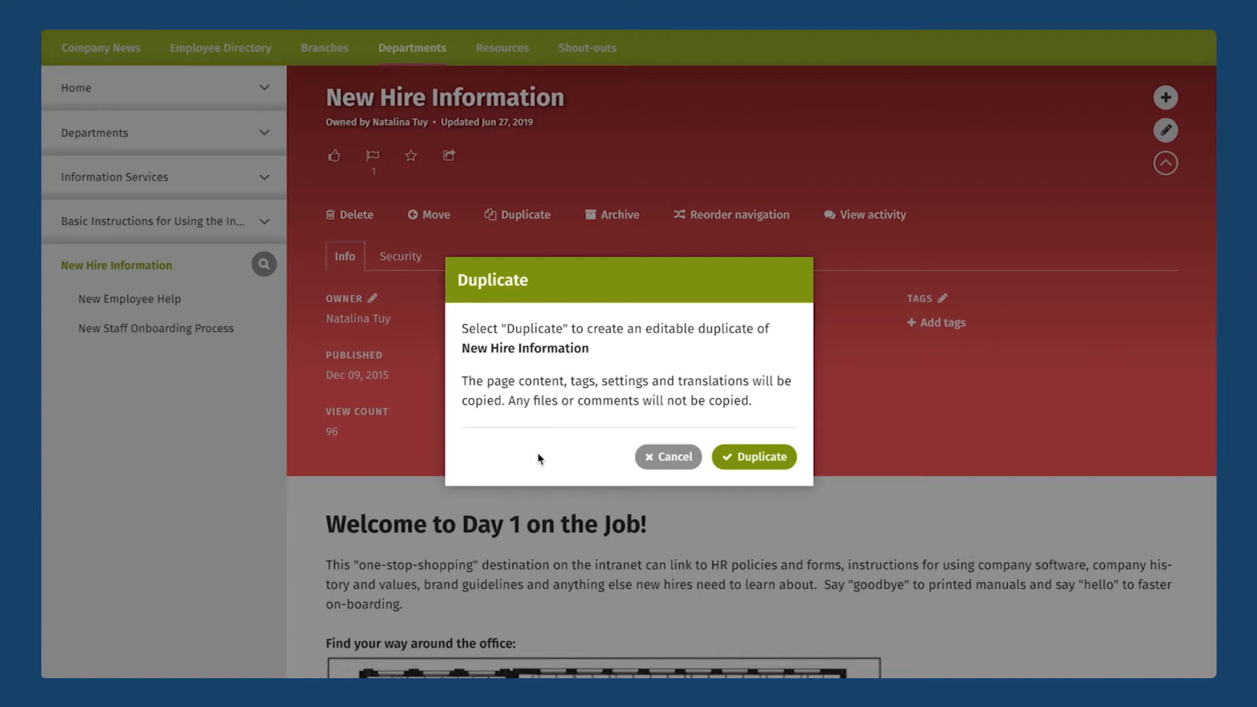
click(757, 470)
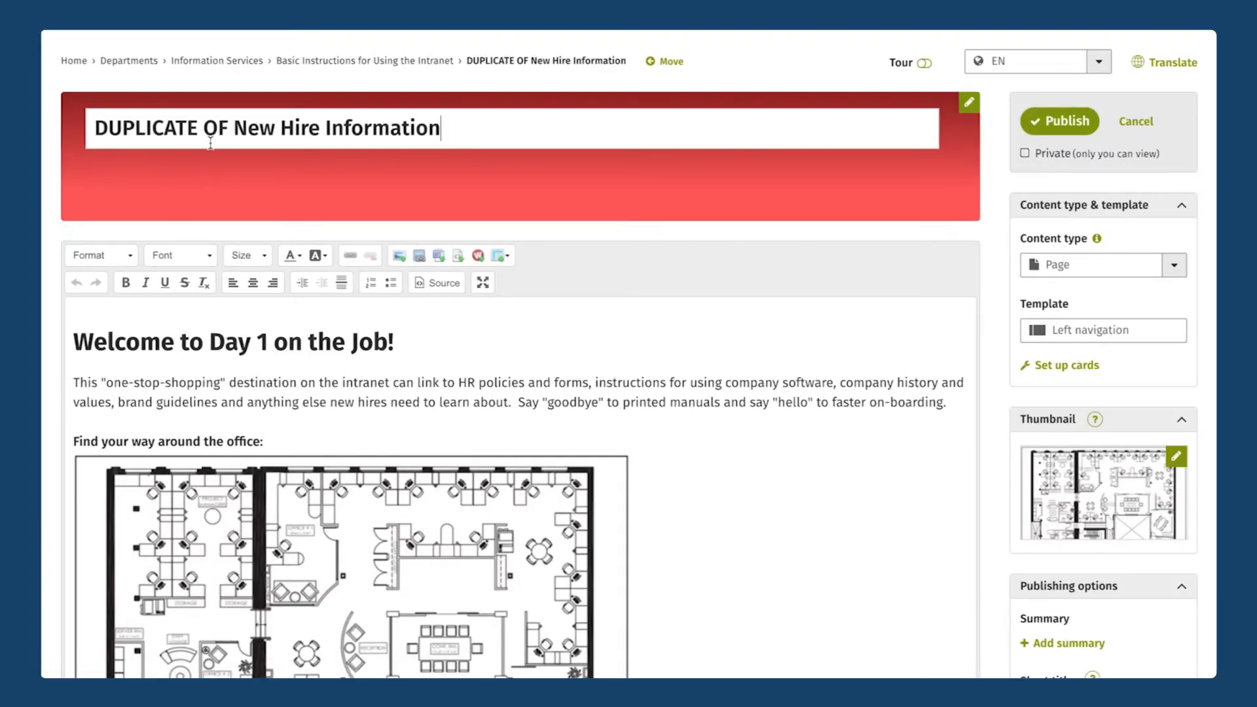
Rename the duplicate page "Second version of New Hire Information" and publish it.
drag(233, 131, 91, 128)
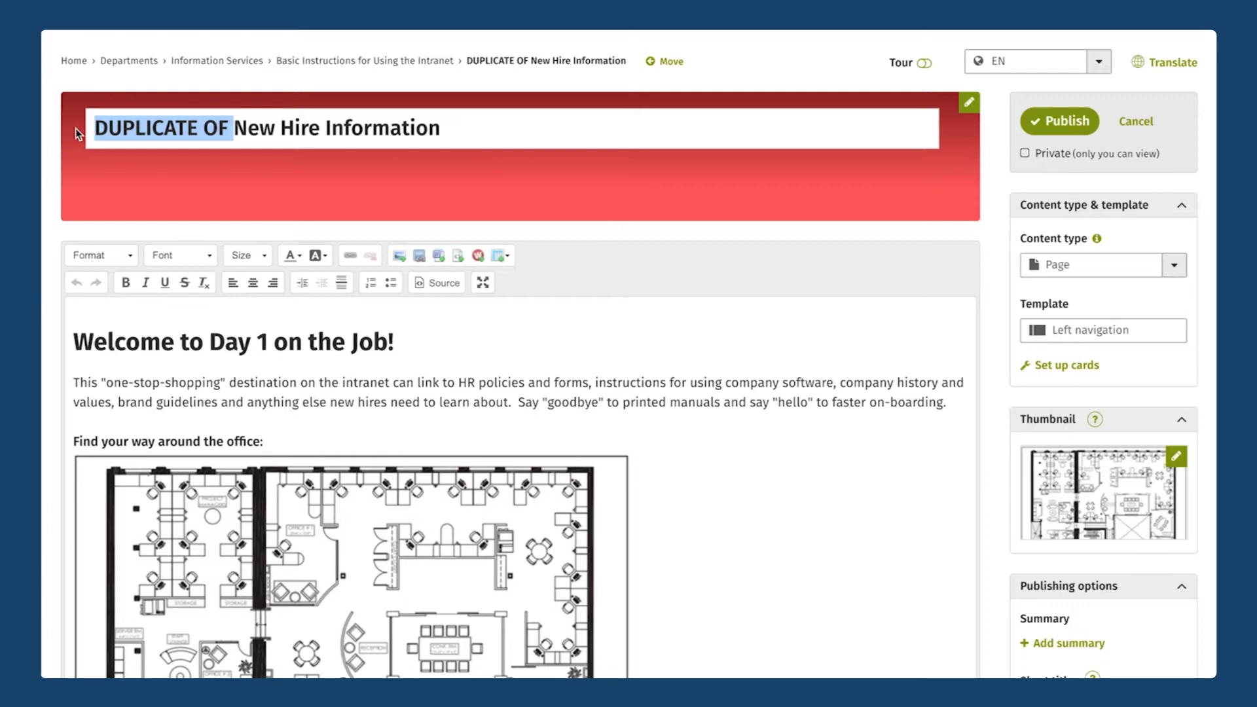
text(Second ver)
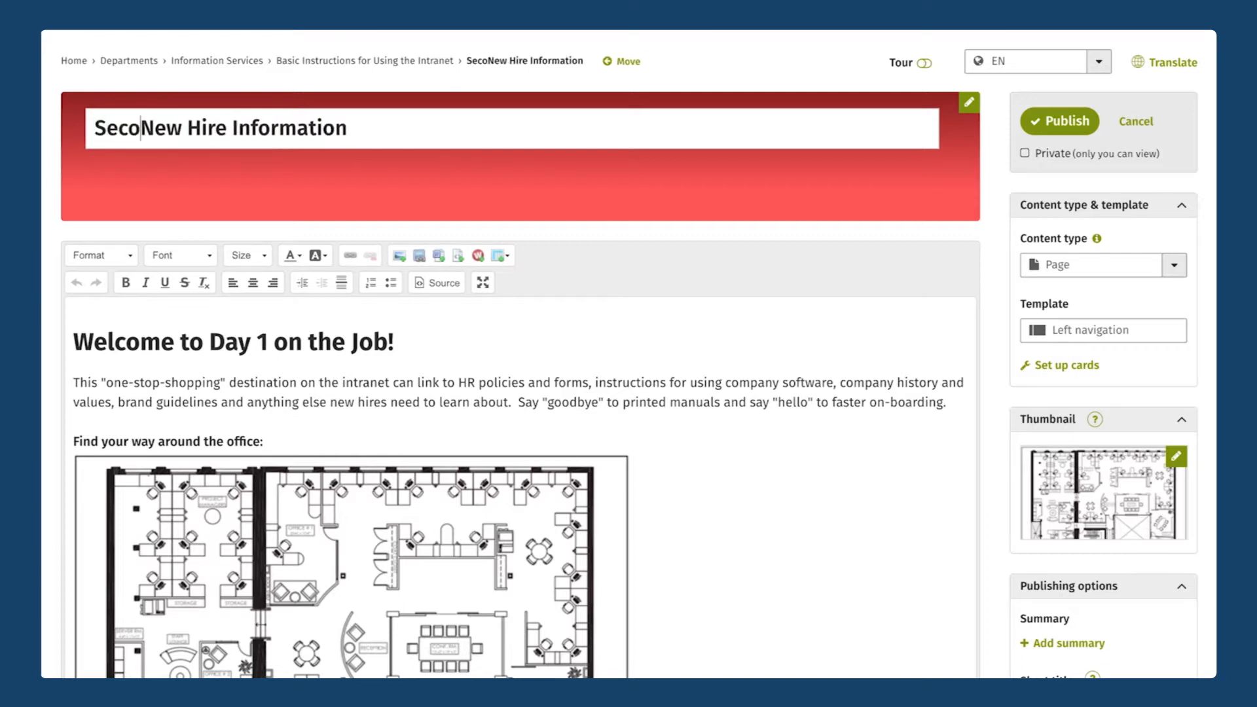
text(sion of)
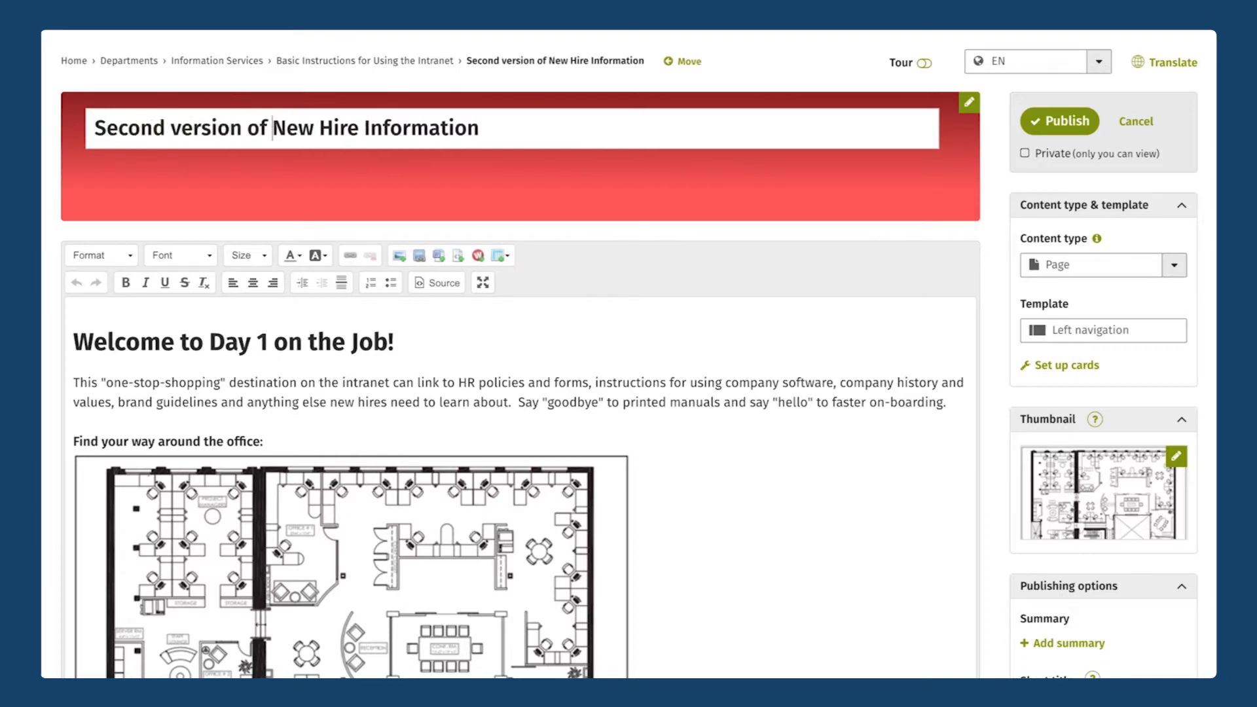
click(1045, 125)
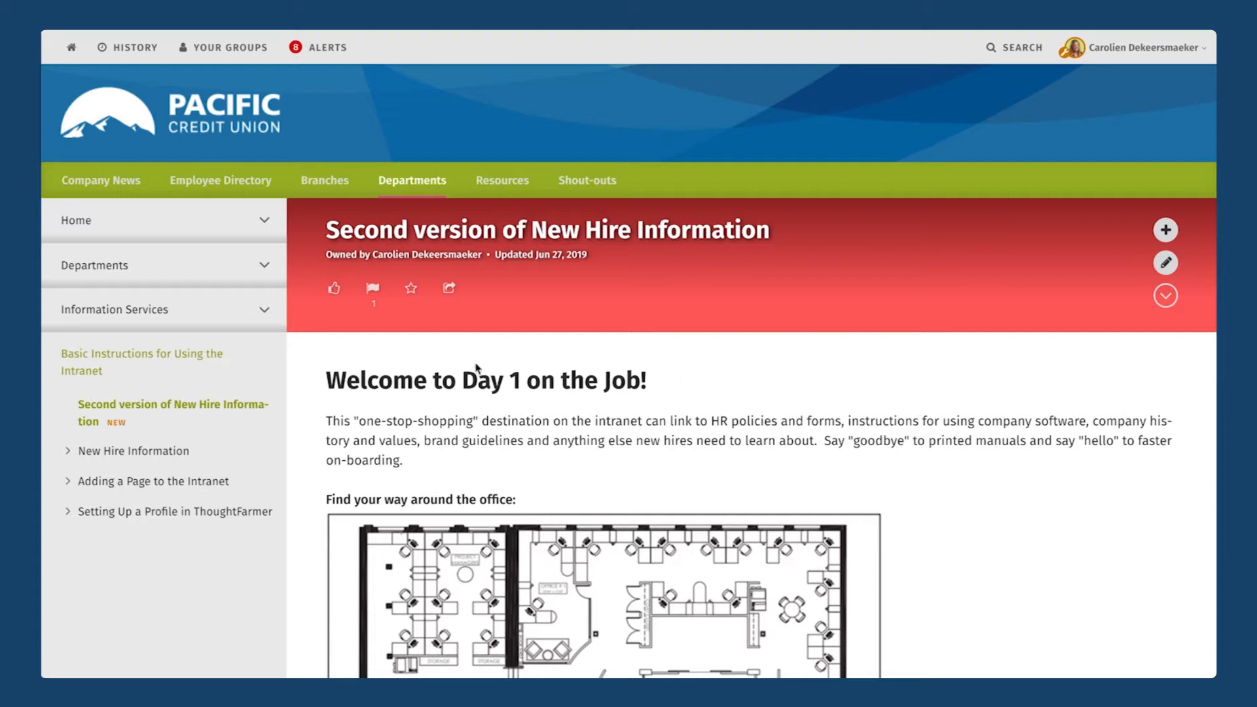
Archive the original New Hire Information page and restore it from the archive.
click(147, 453)
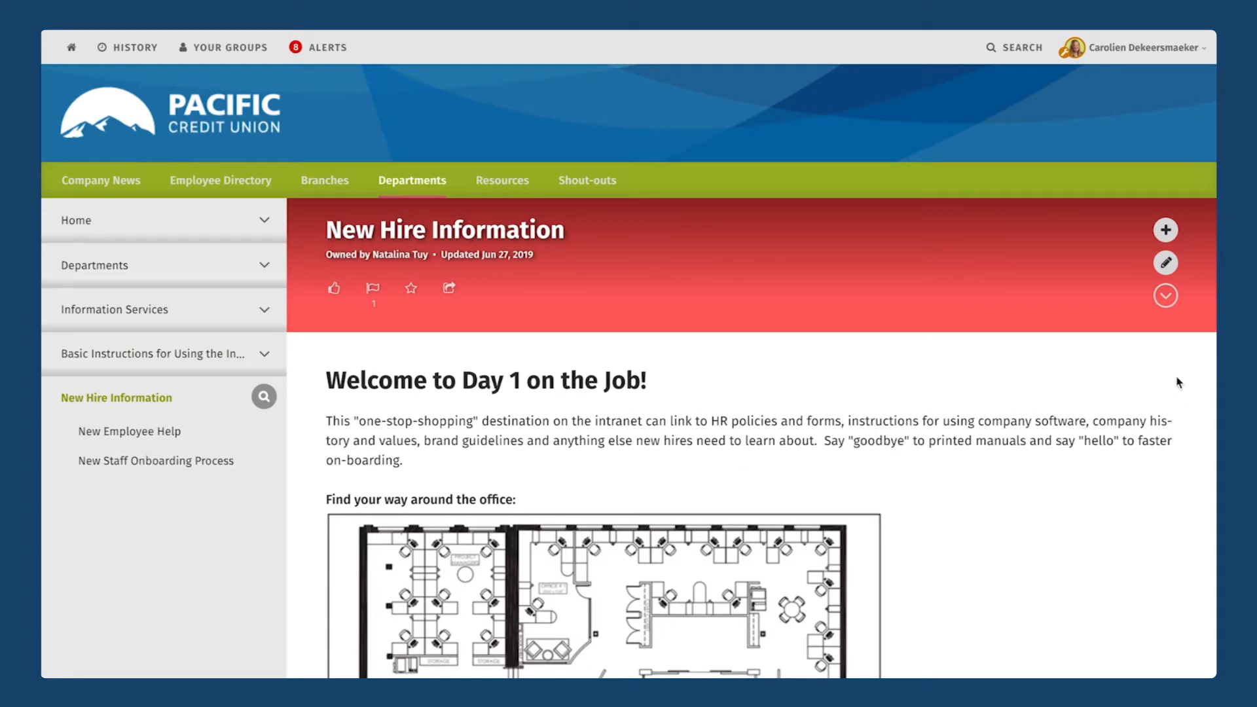
click(1165, 302)
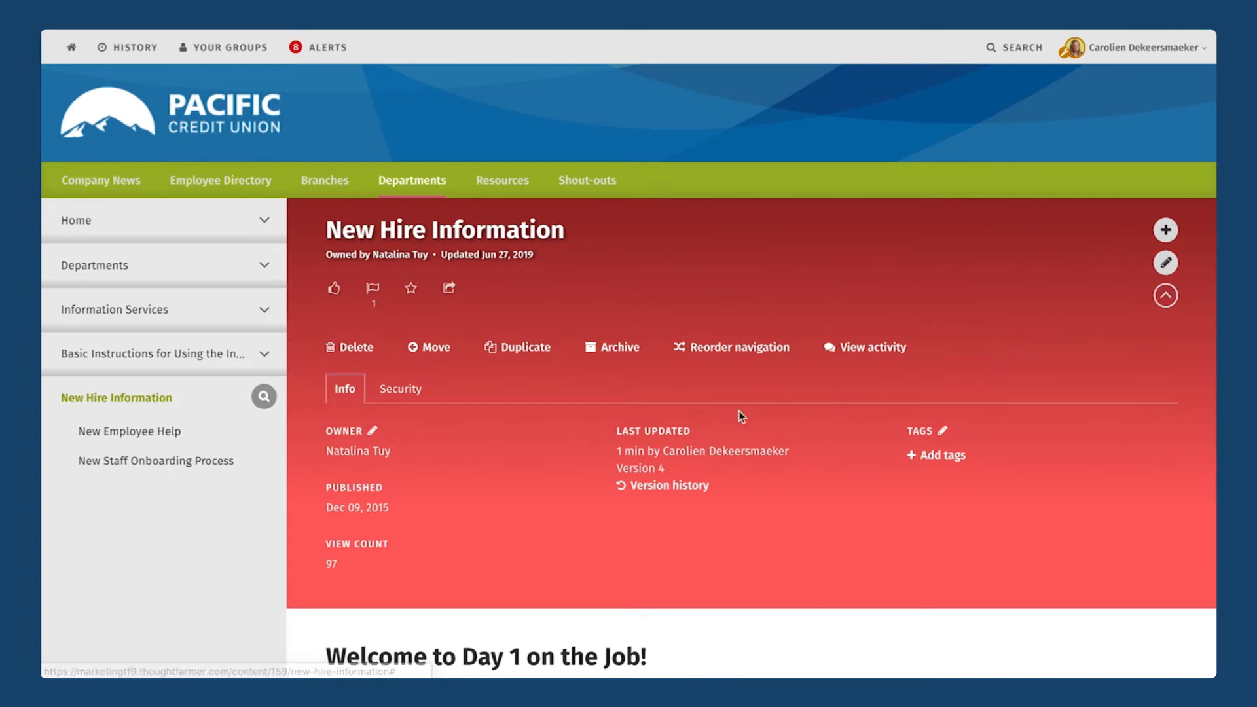
click(610, 348)
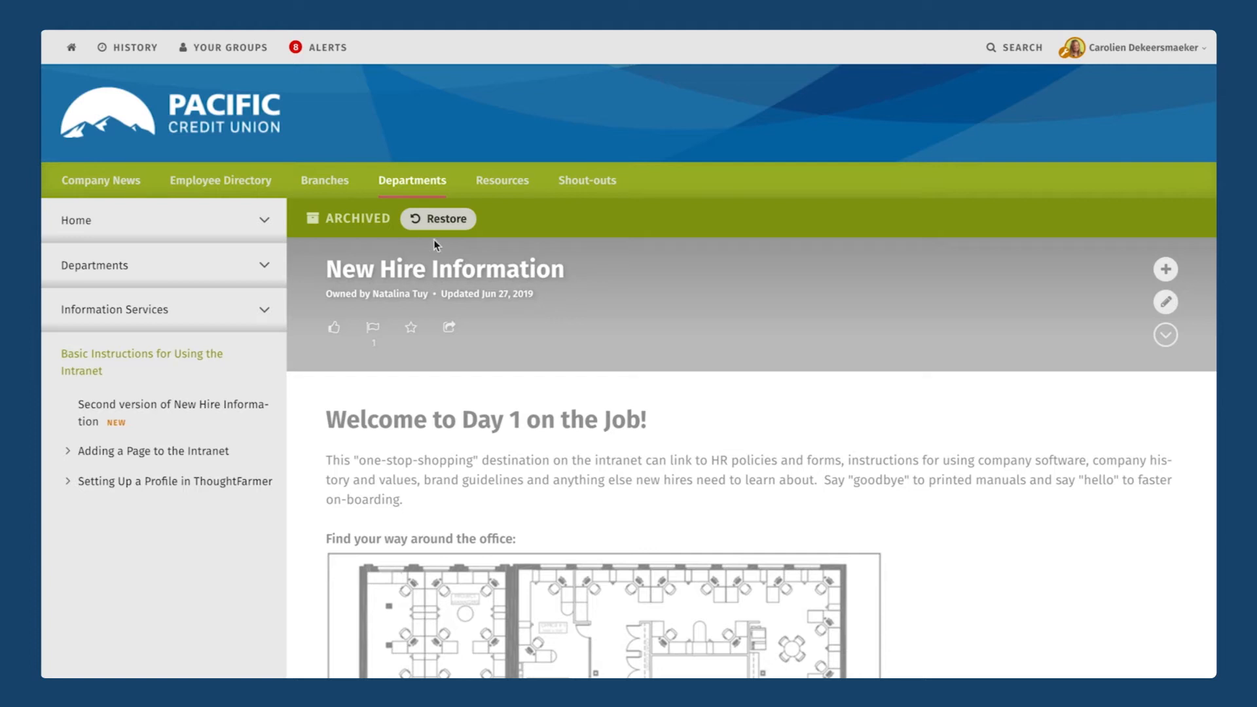
click(435, 222)
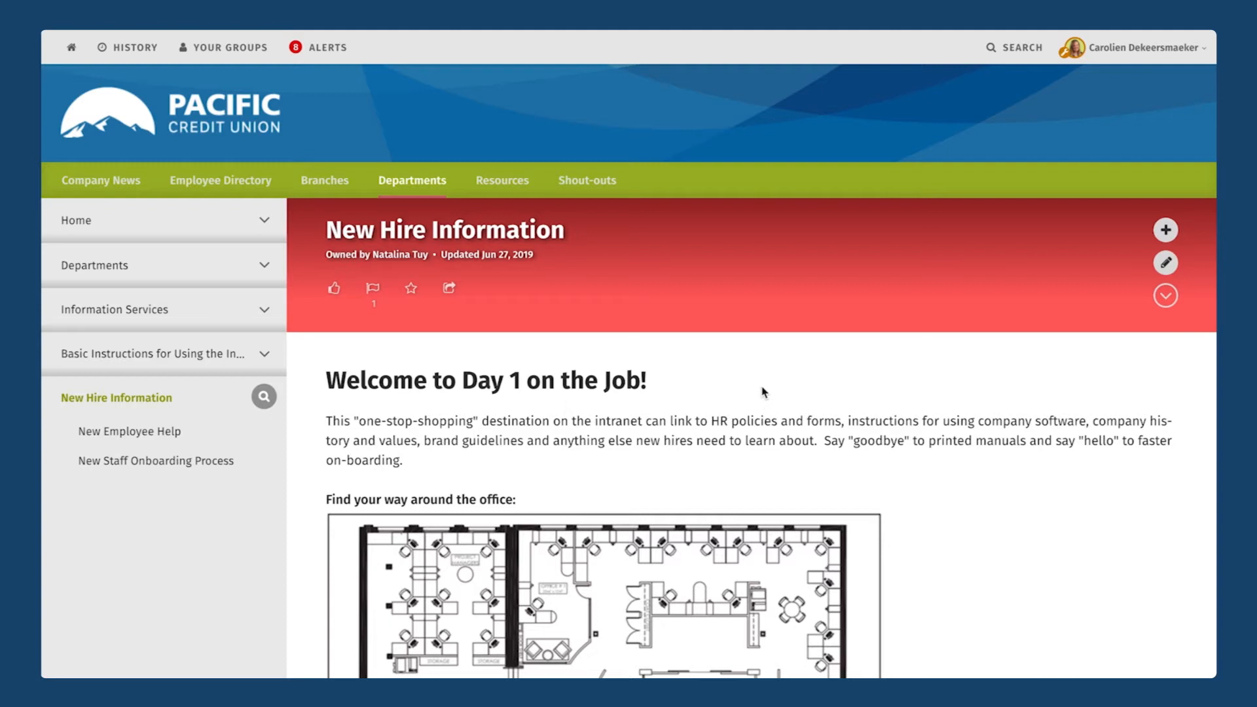
Turn the account's viewing of archived content on and back off.
click(1105, 59)
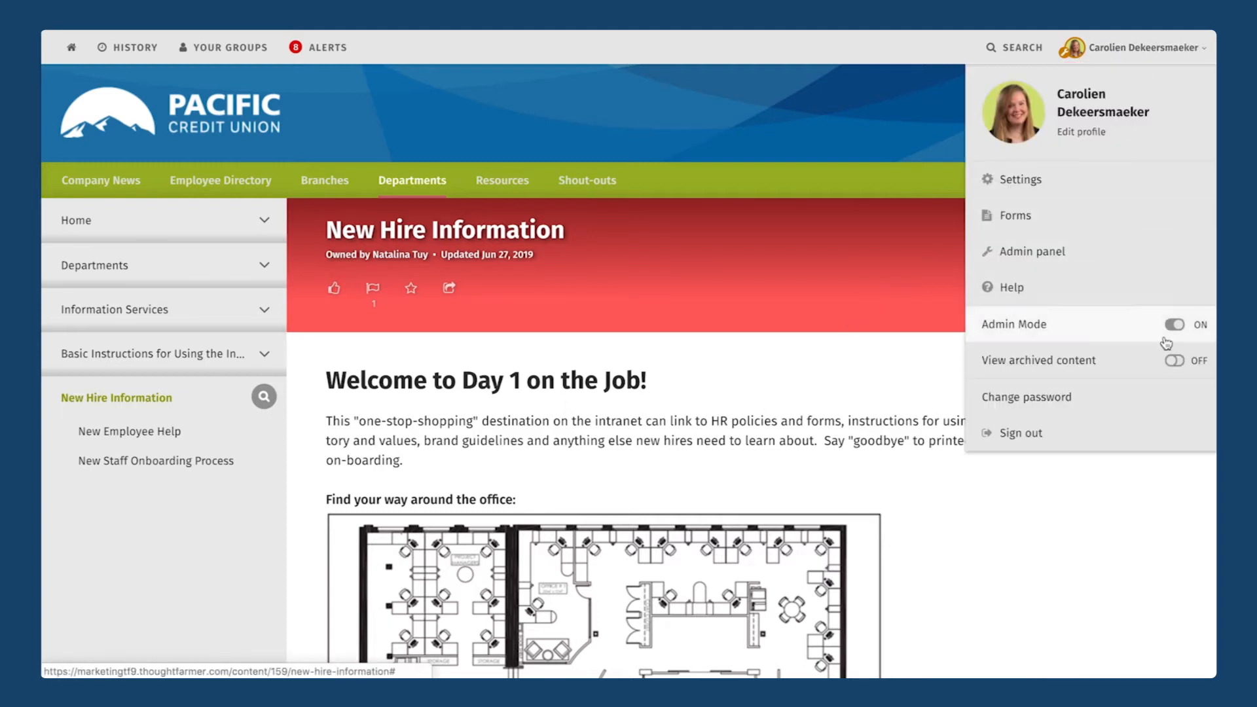
click(1171, 364)
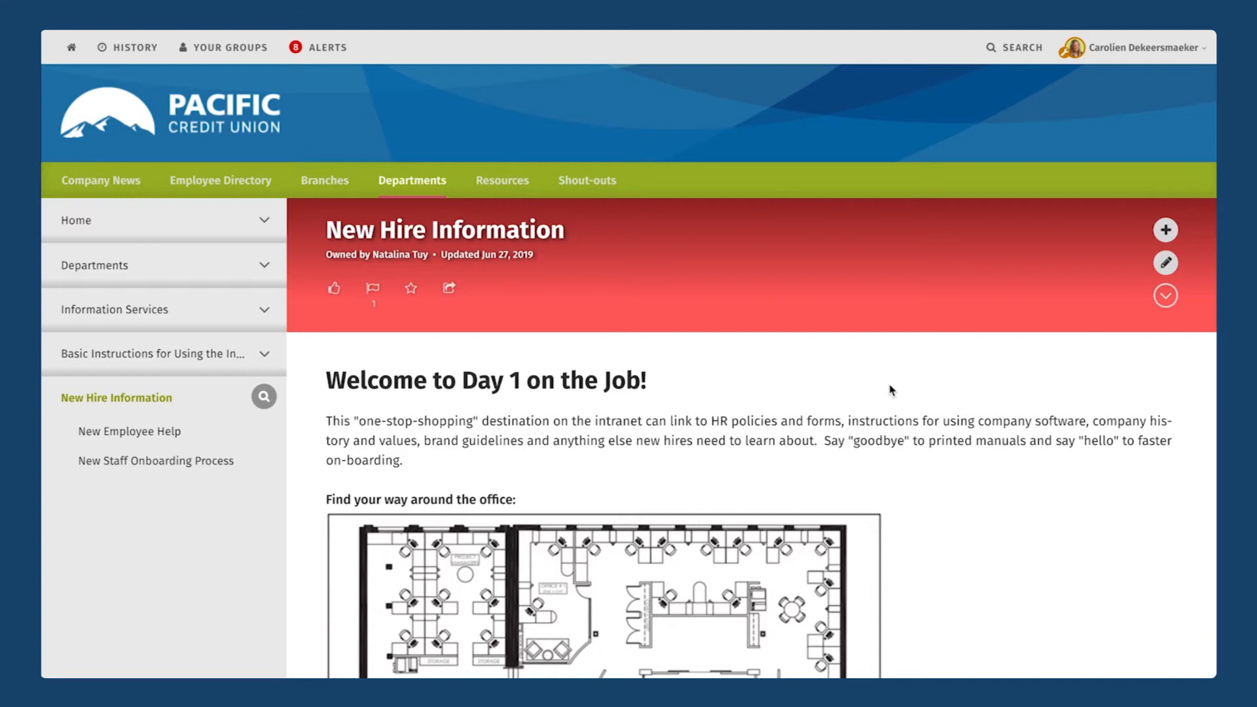
click(1123, 52)
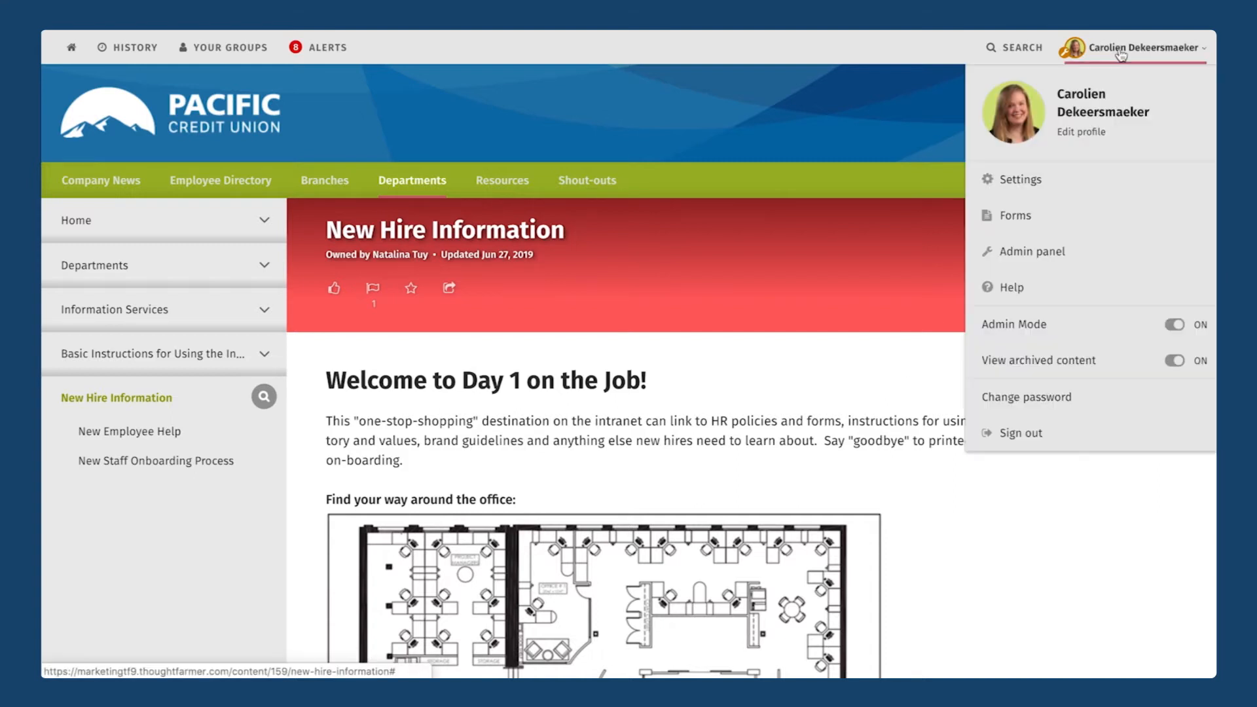
click(1091, 360)
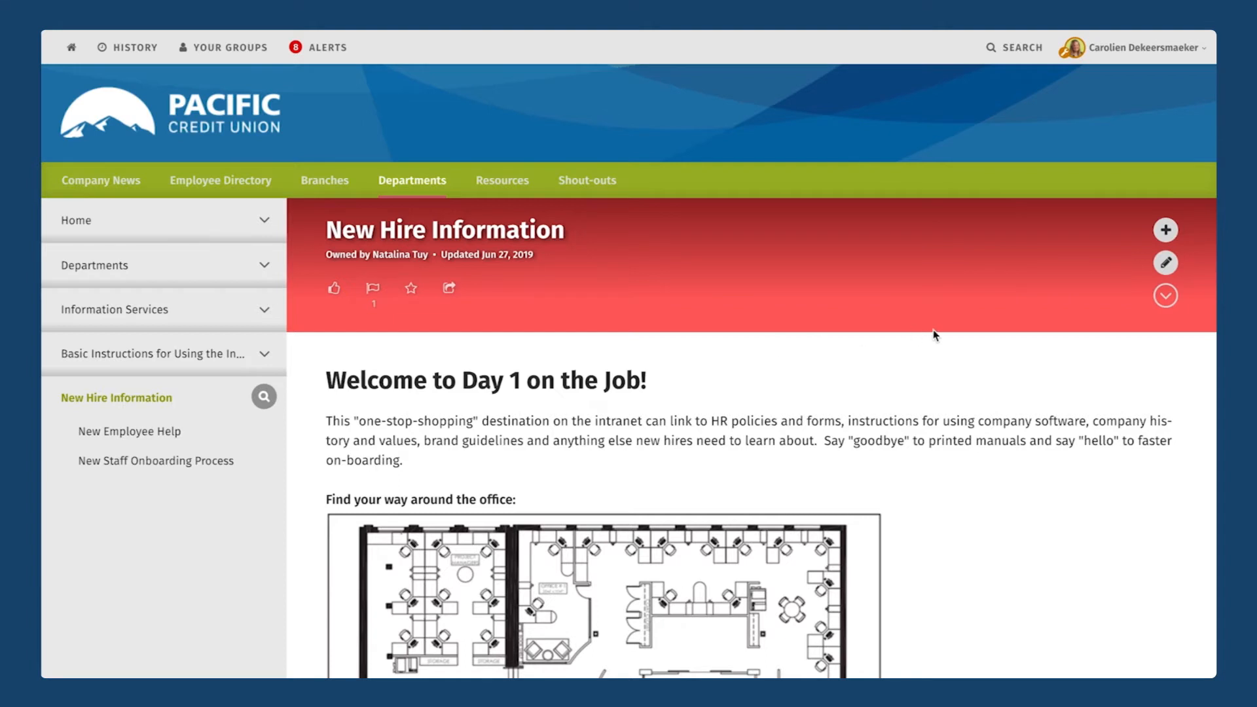
Change the owner of the New Hire Information page to the intended Customer Service Representative.
click(1165, 297)
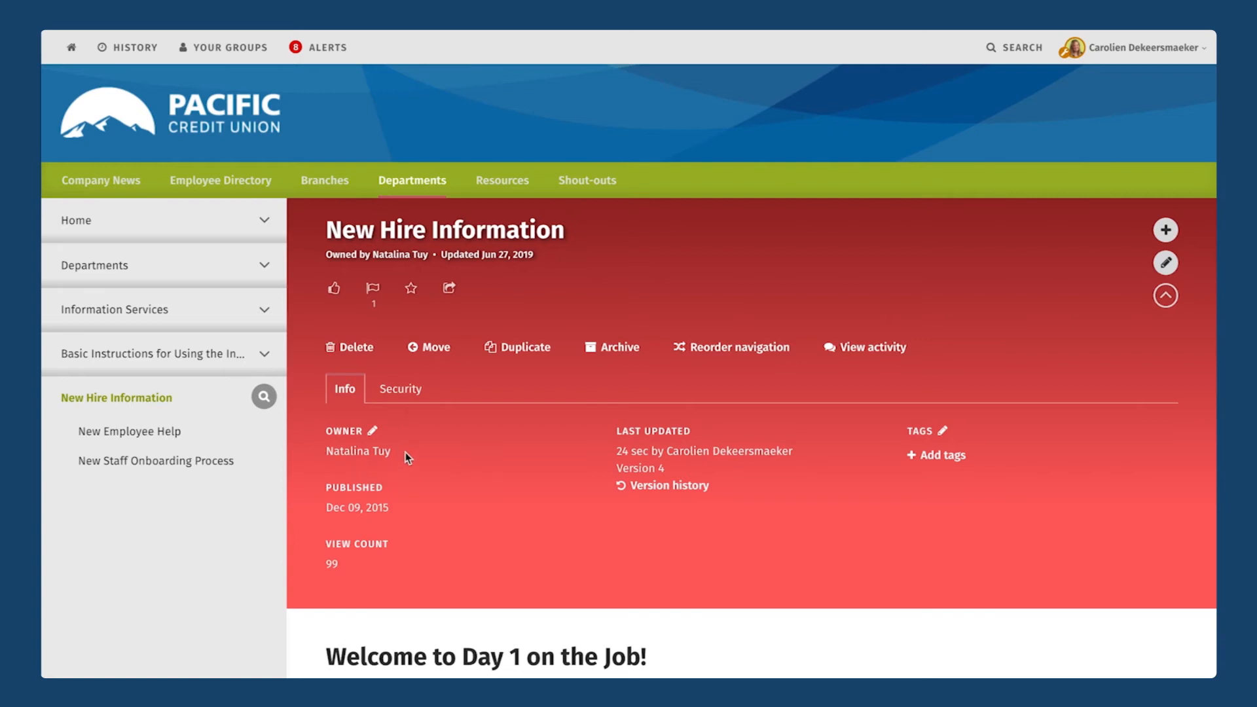
click(372, 432)
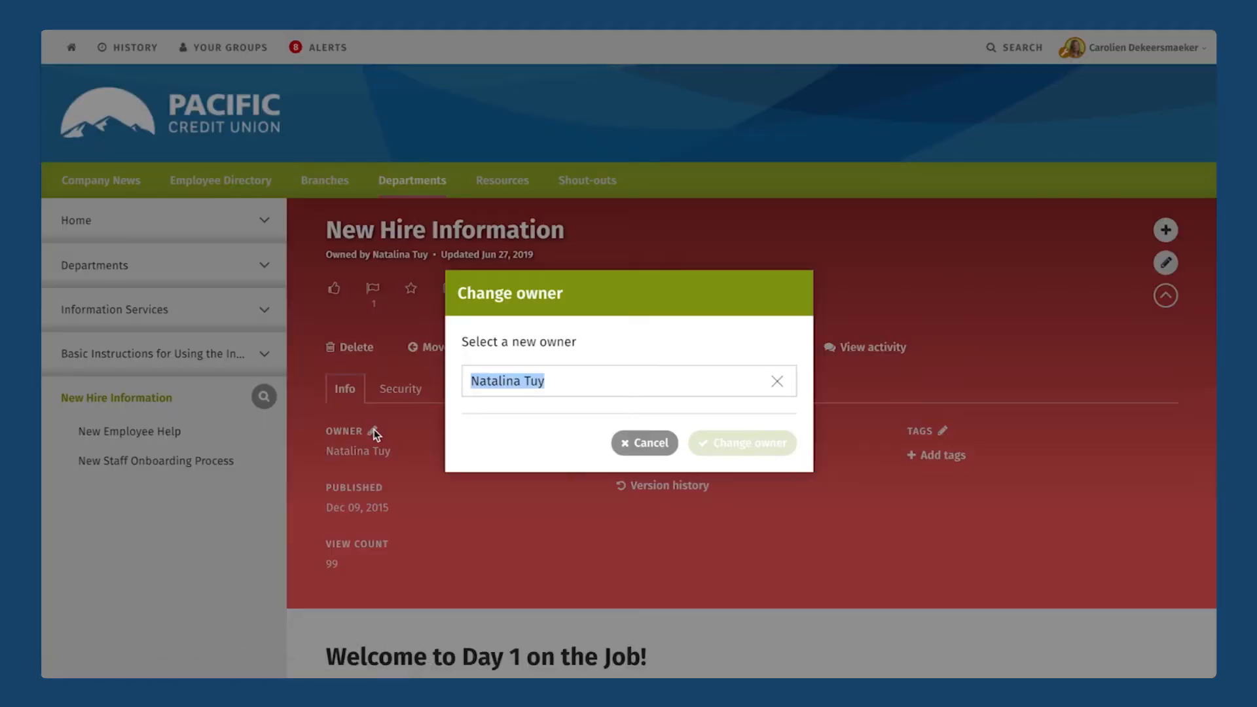
text(Hollie)
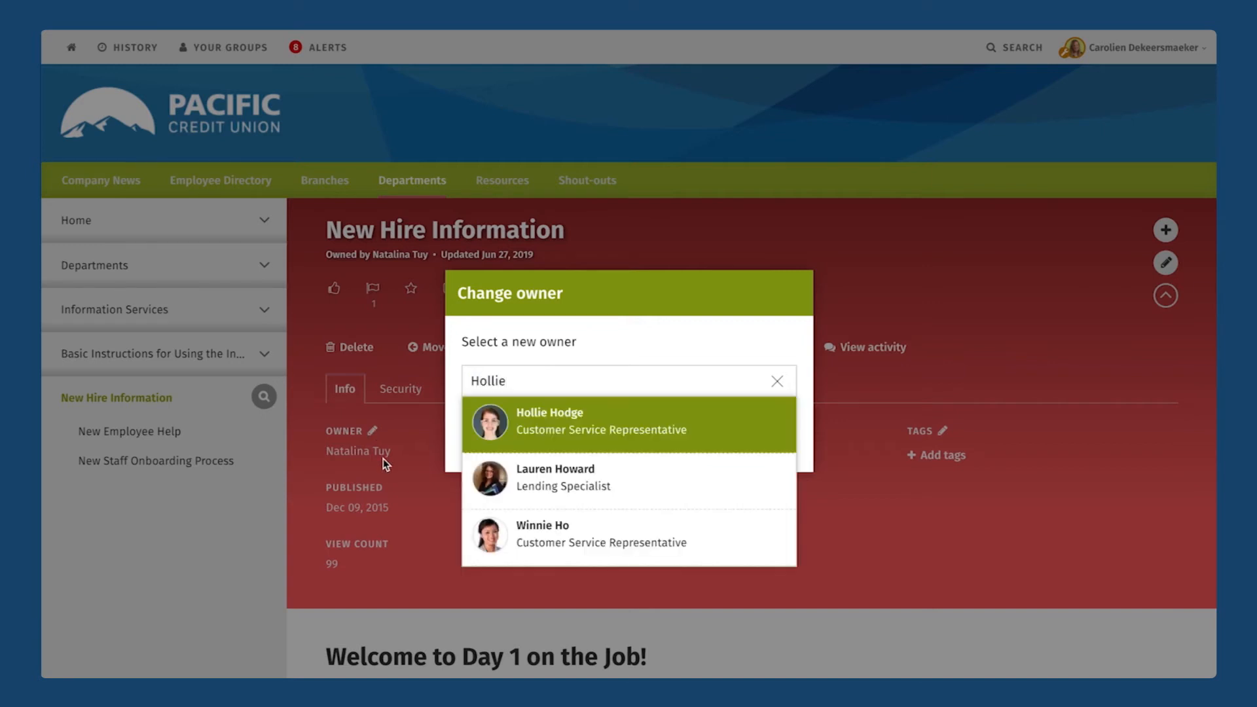
click(550, 433)
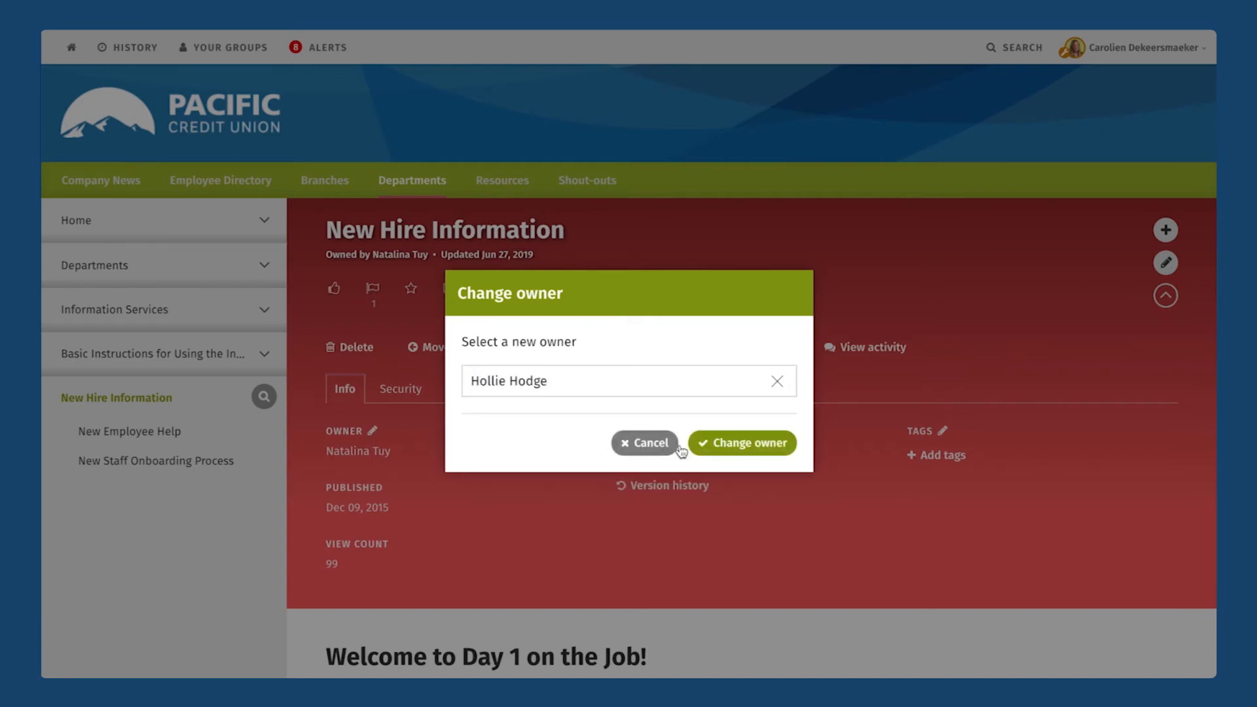
key(Return)
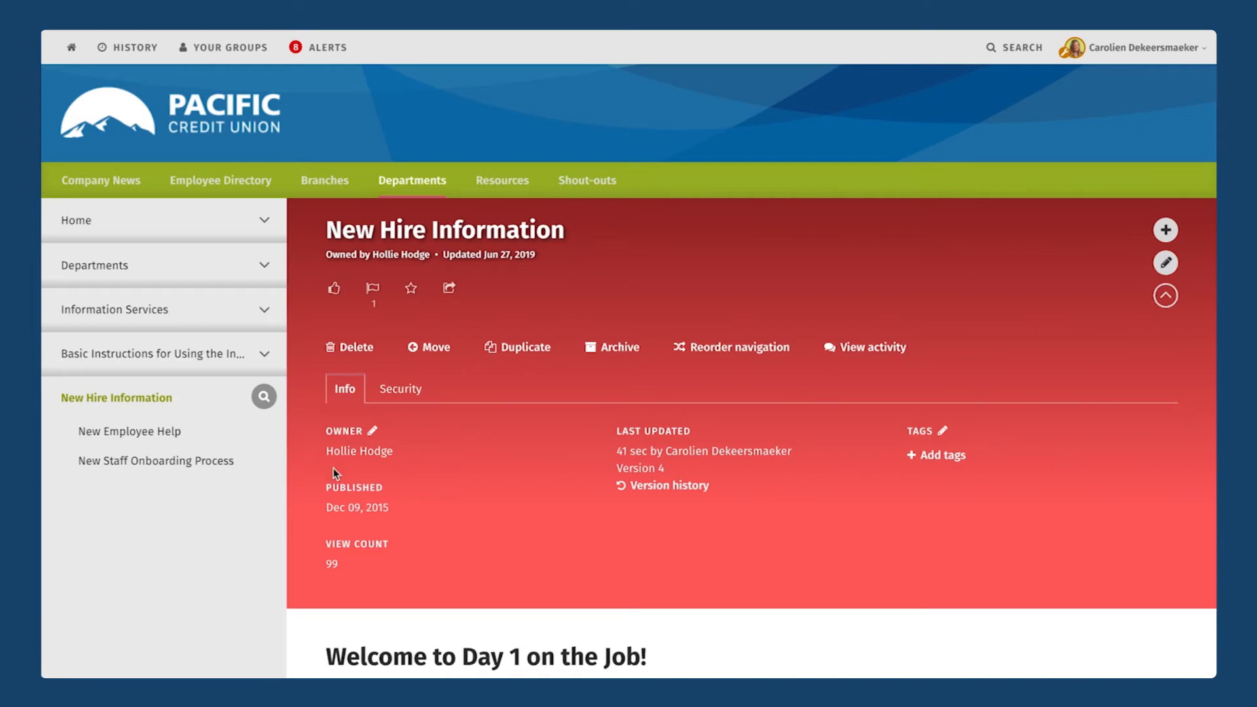
Review the earlier versions of the New Hire Information page in its version history, with changes shown.
scroll(828, 497, down, 2)
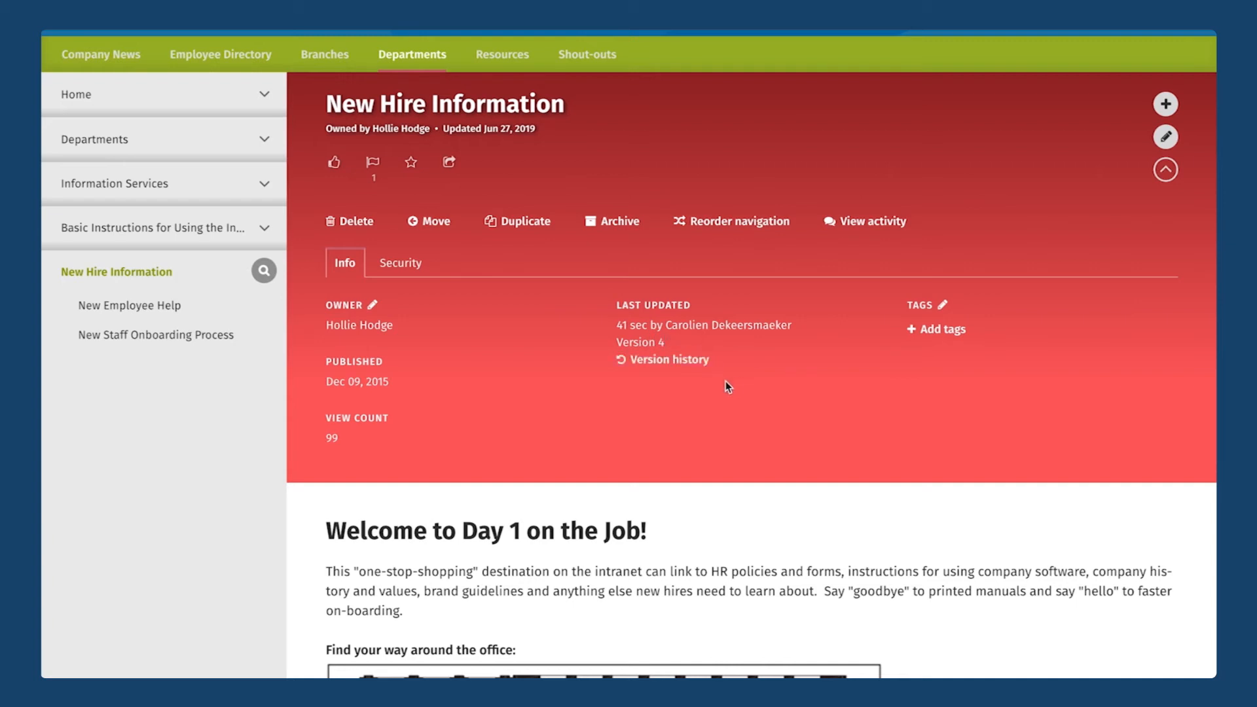
click(694, 360)
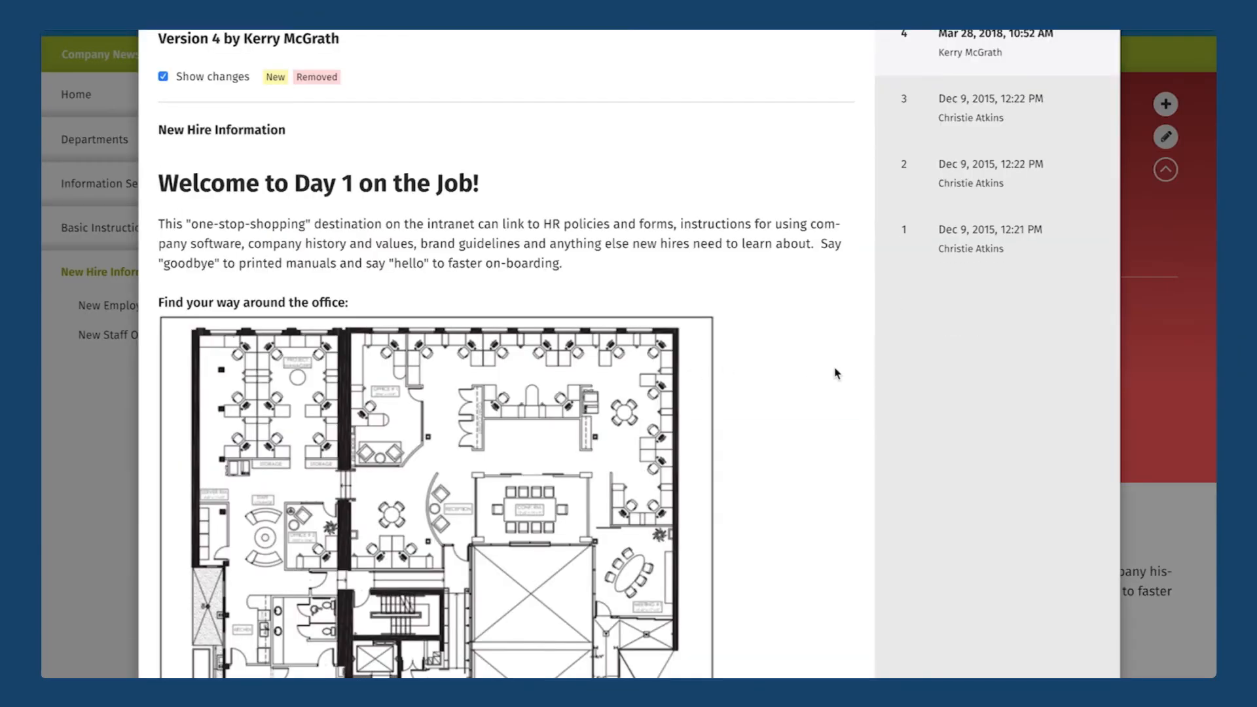
scroll(893, 396, up, 1)
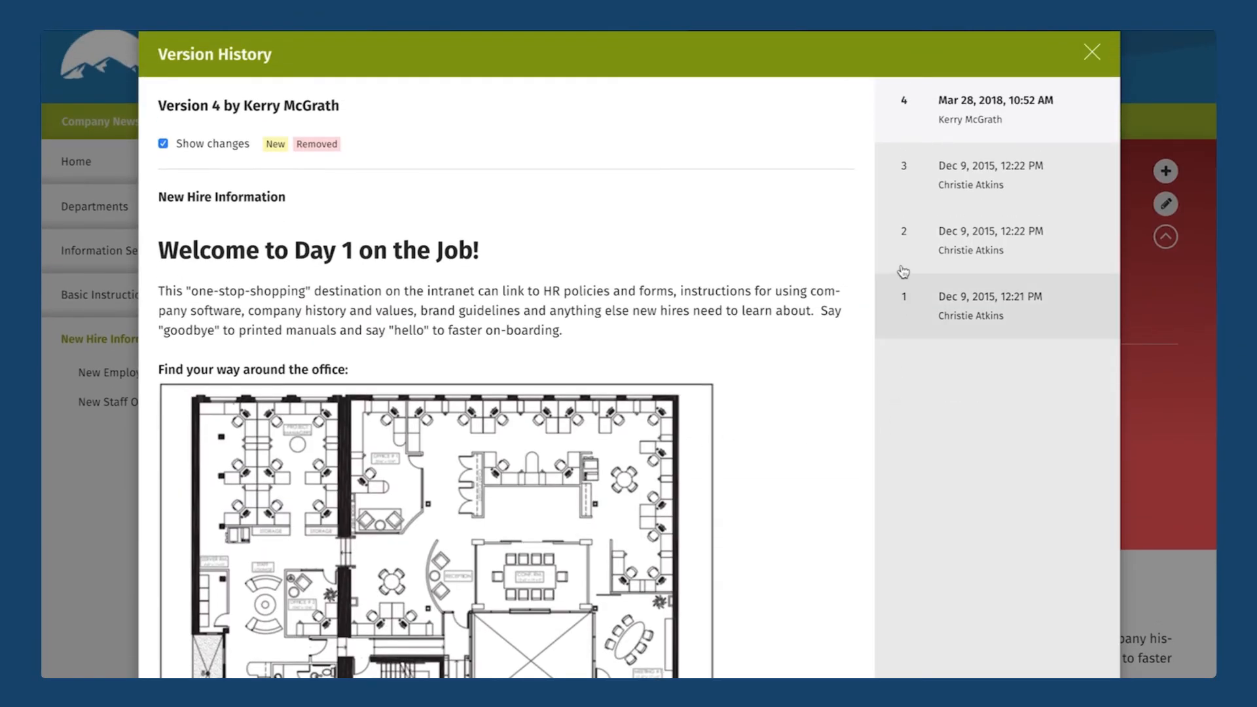
click(1064, 190)
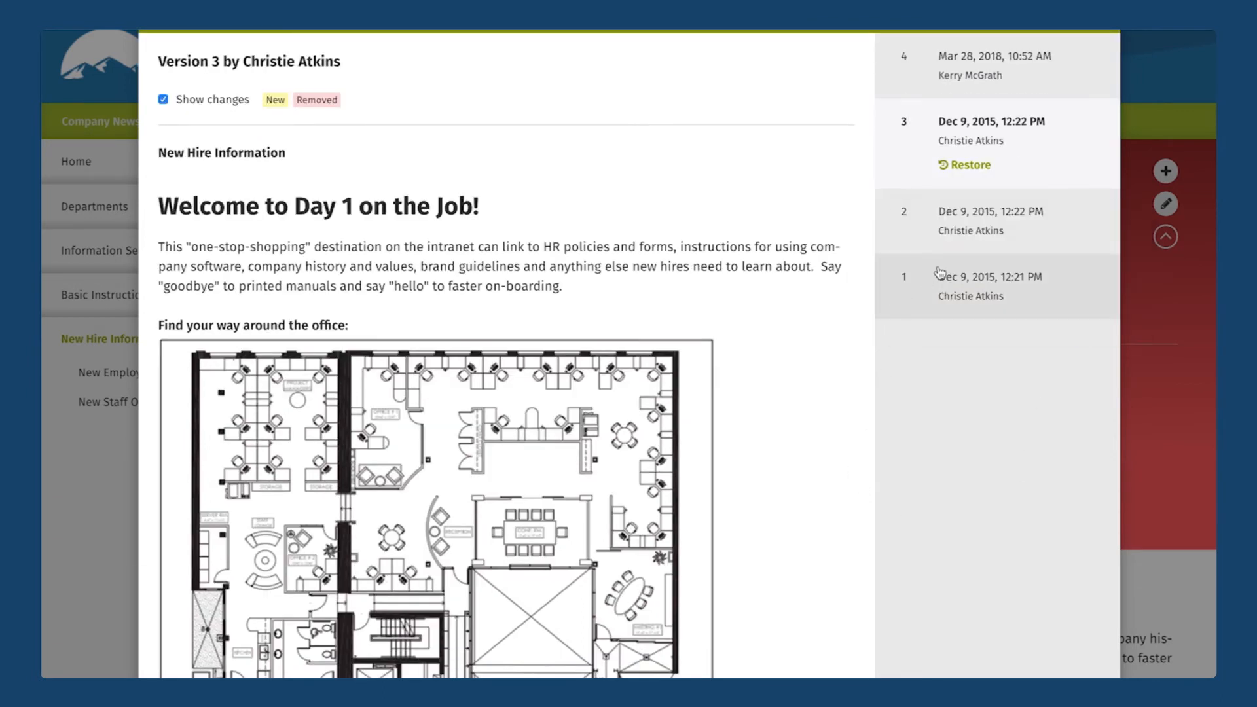
click(1051, 232)
scroll(704, 401, down, 2)
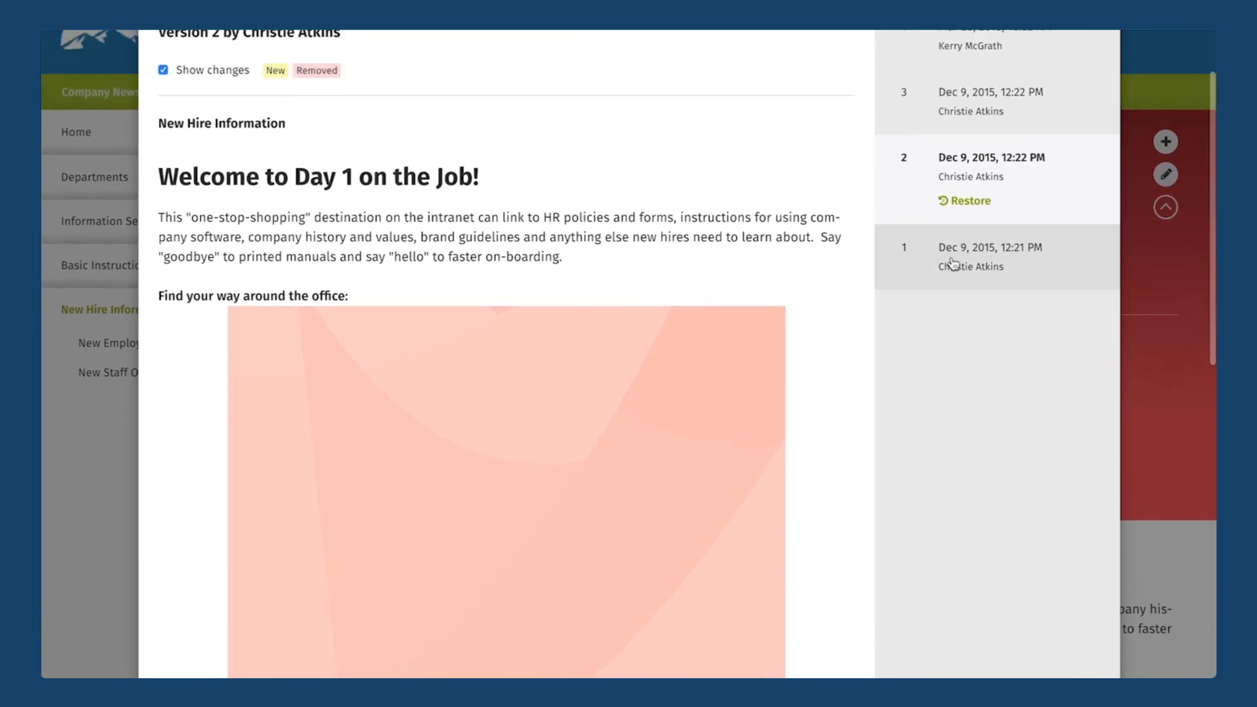
click(1013, 269)
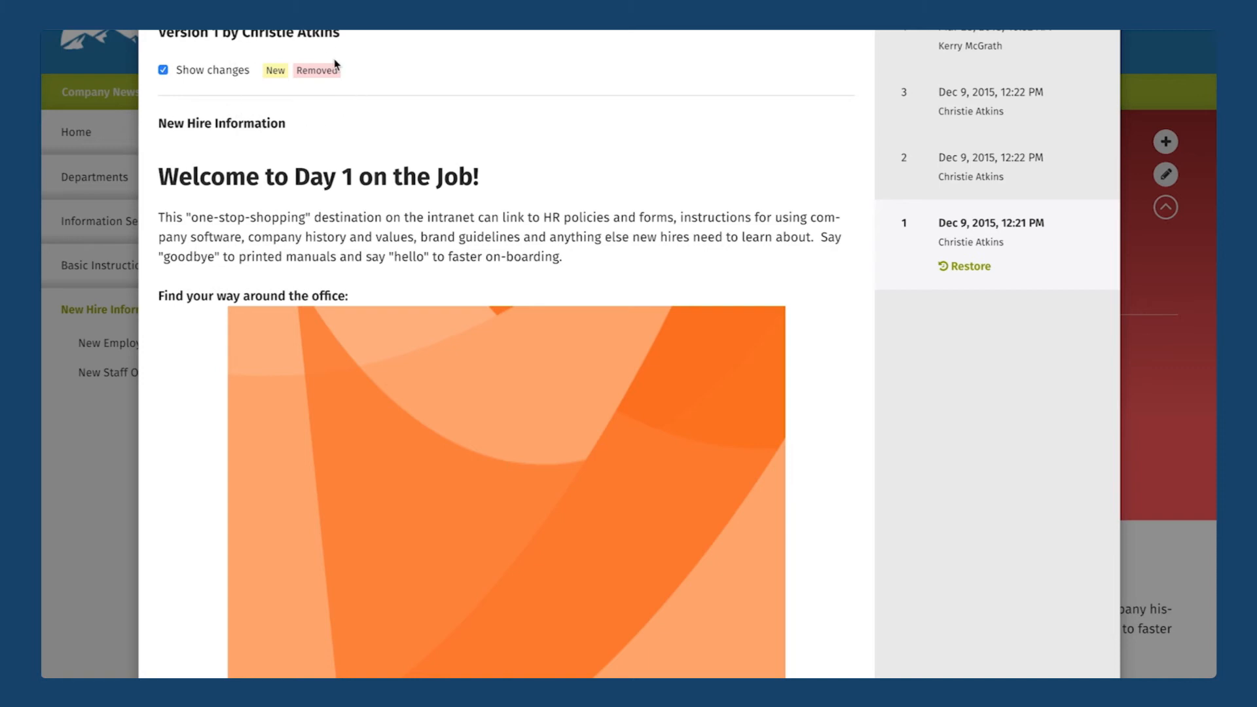
scroll(883, 374, up, 3)
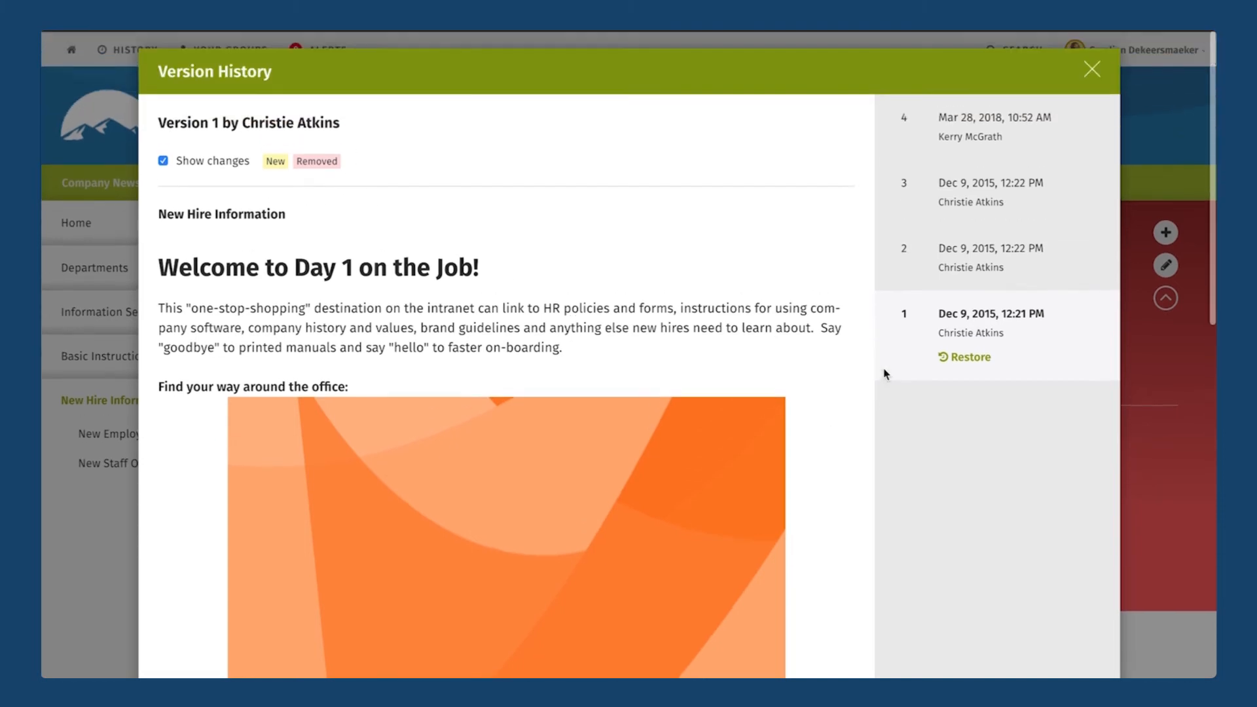
click(974, 139)
Restore version 3 of the New Hire Information page and close the version history.
click(980, 197)
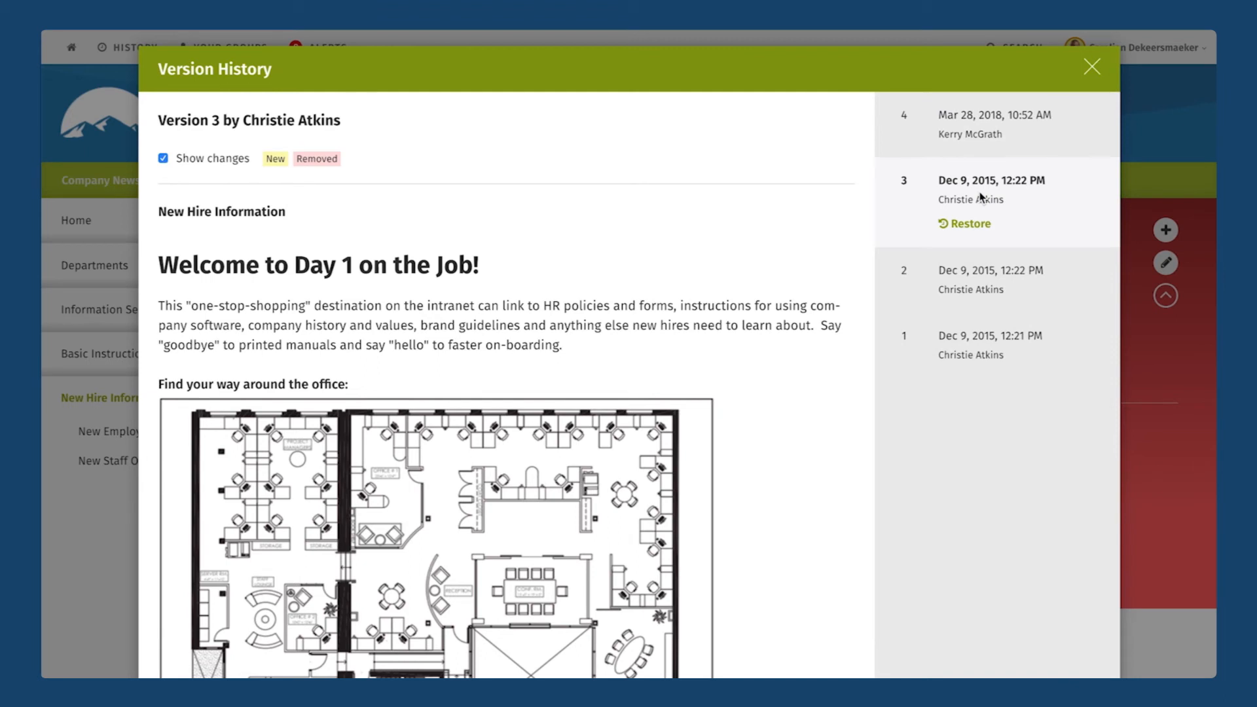
click(970, 224)
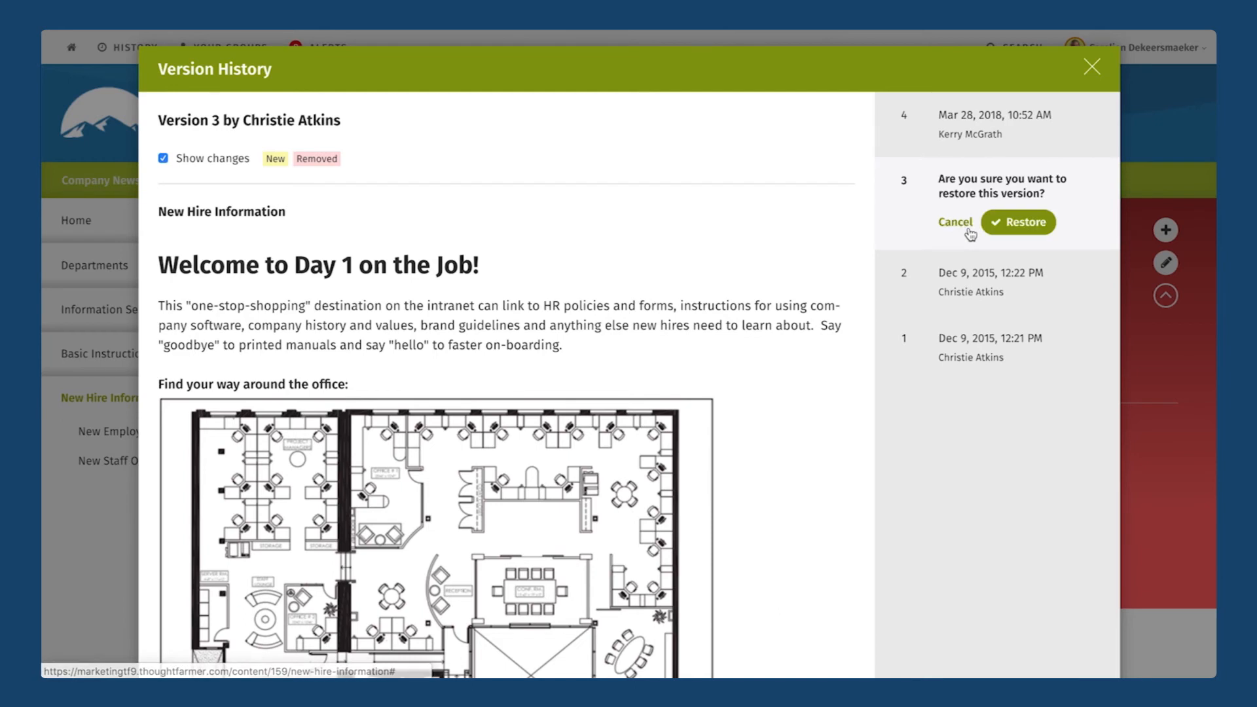
click(1007, 226)
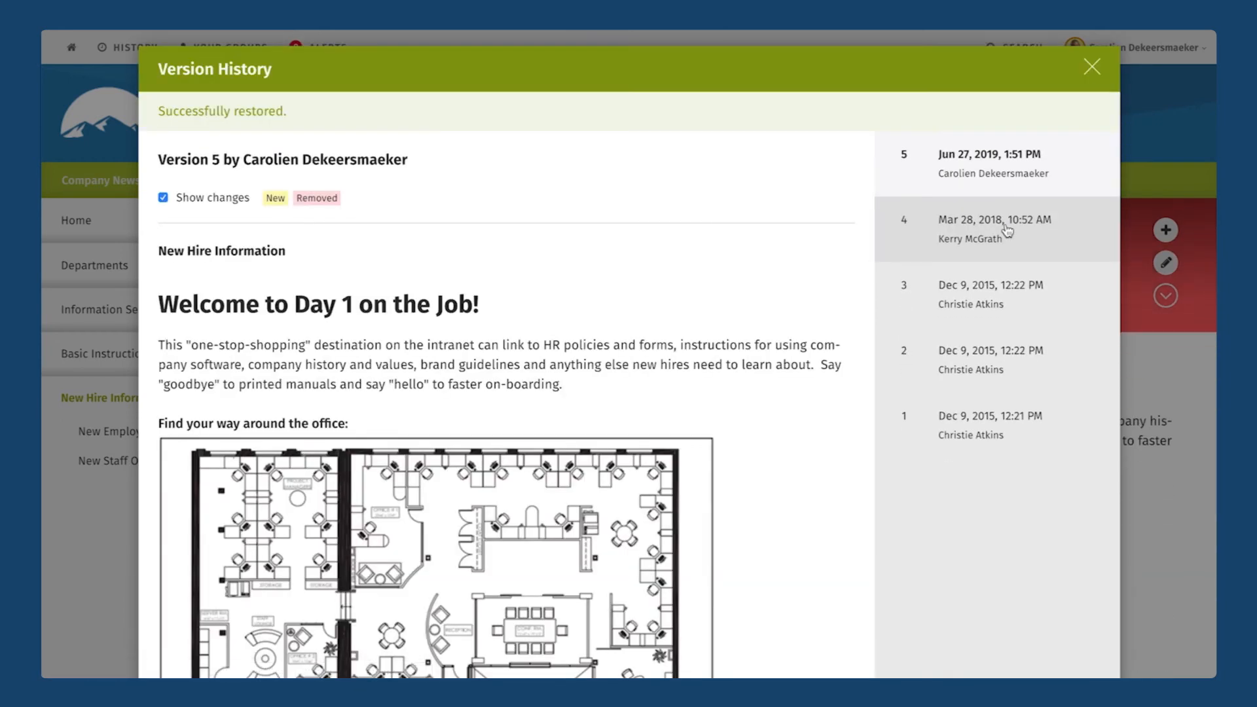
click(1091, 70)
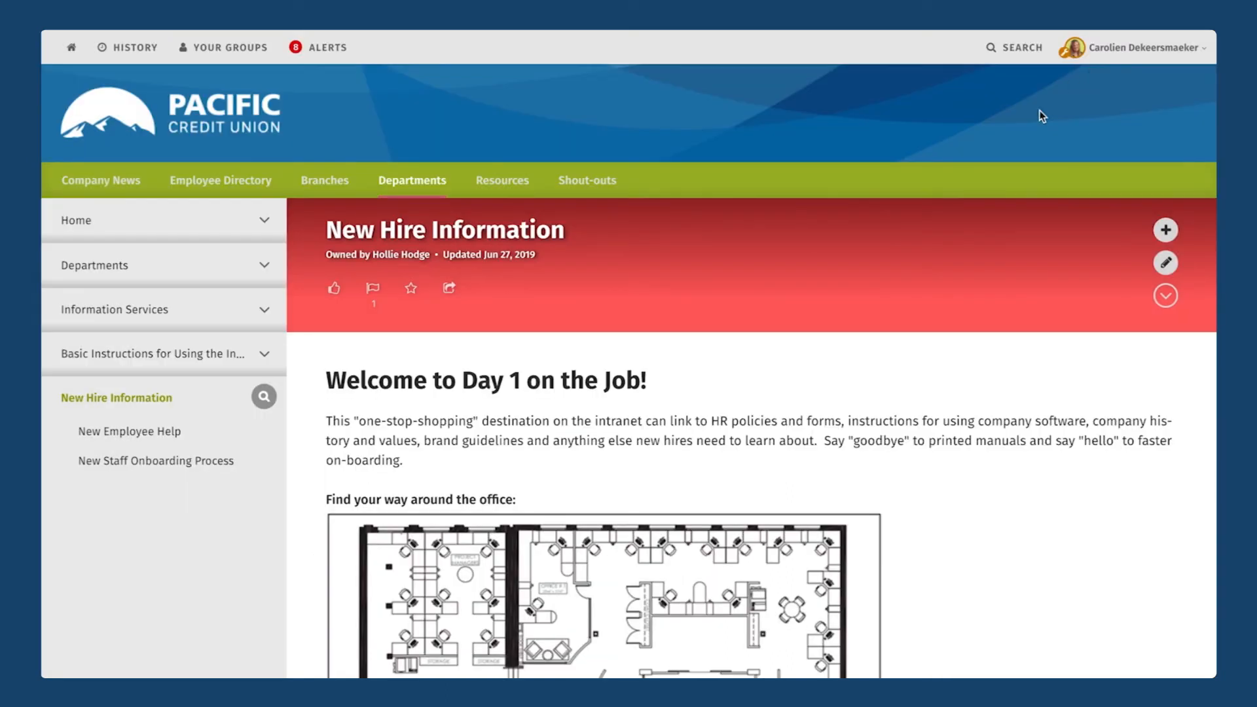
Tag the New Hire Information page with the existing tags 2019 and Whistler, and save the tags.
click(1166, 297)
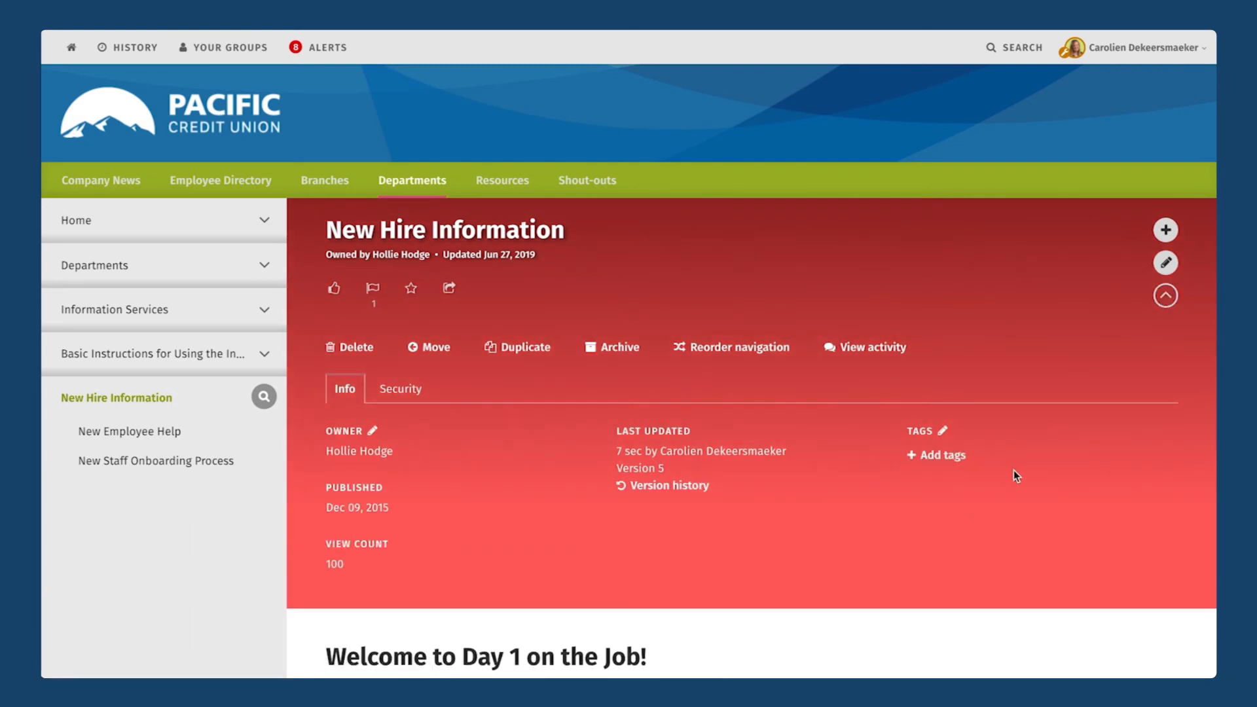
click(953, 459)
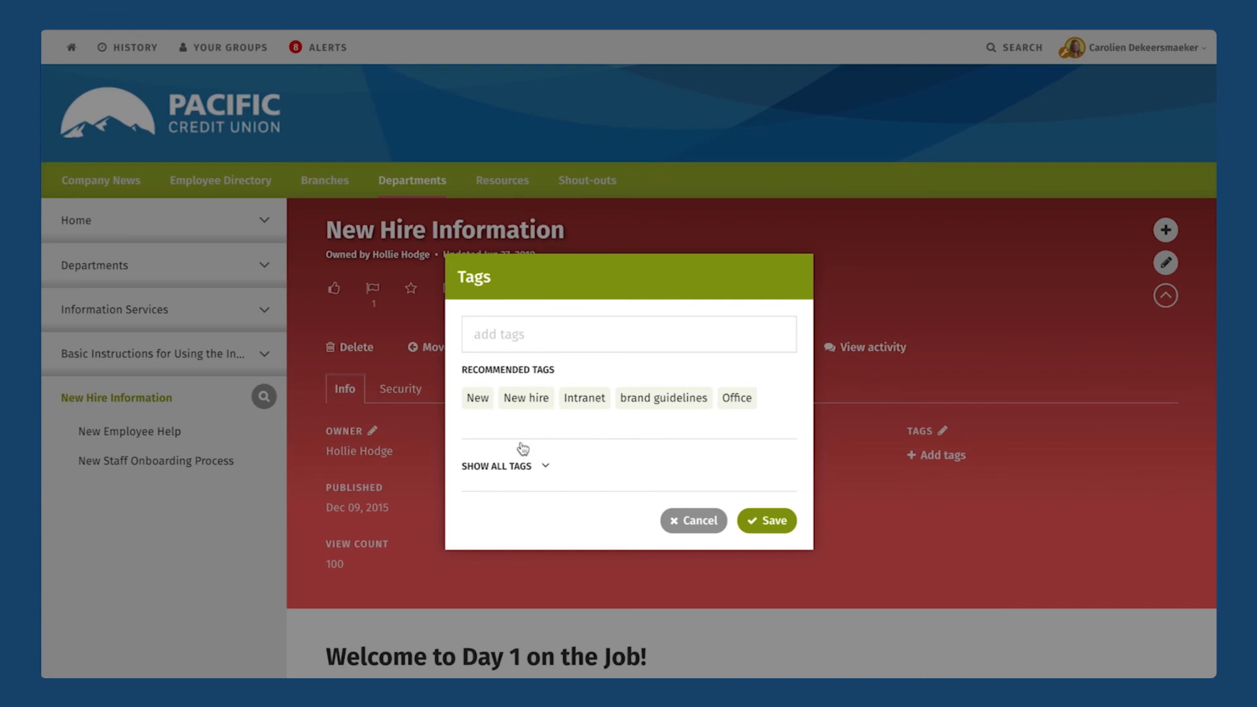
click(547, 468)
scroll(548, 468, down, 5)
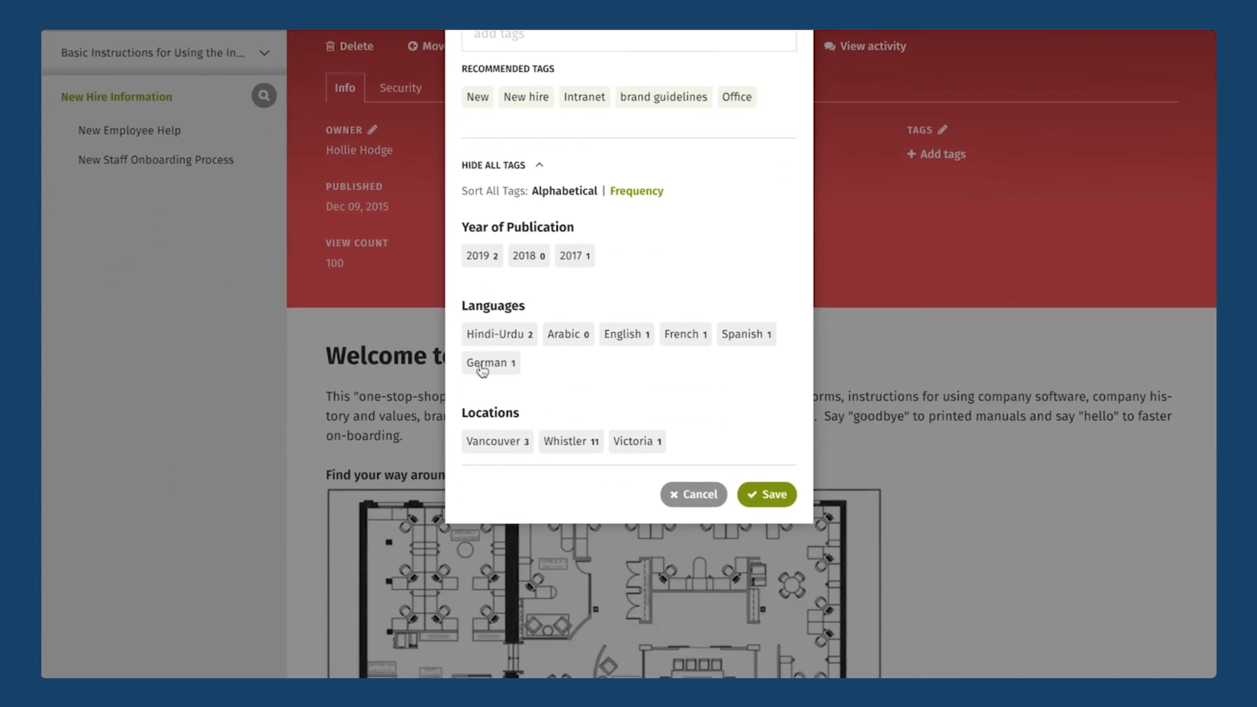
click(475, 259)
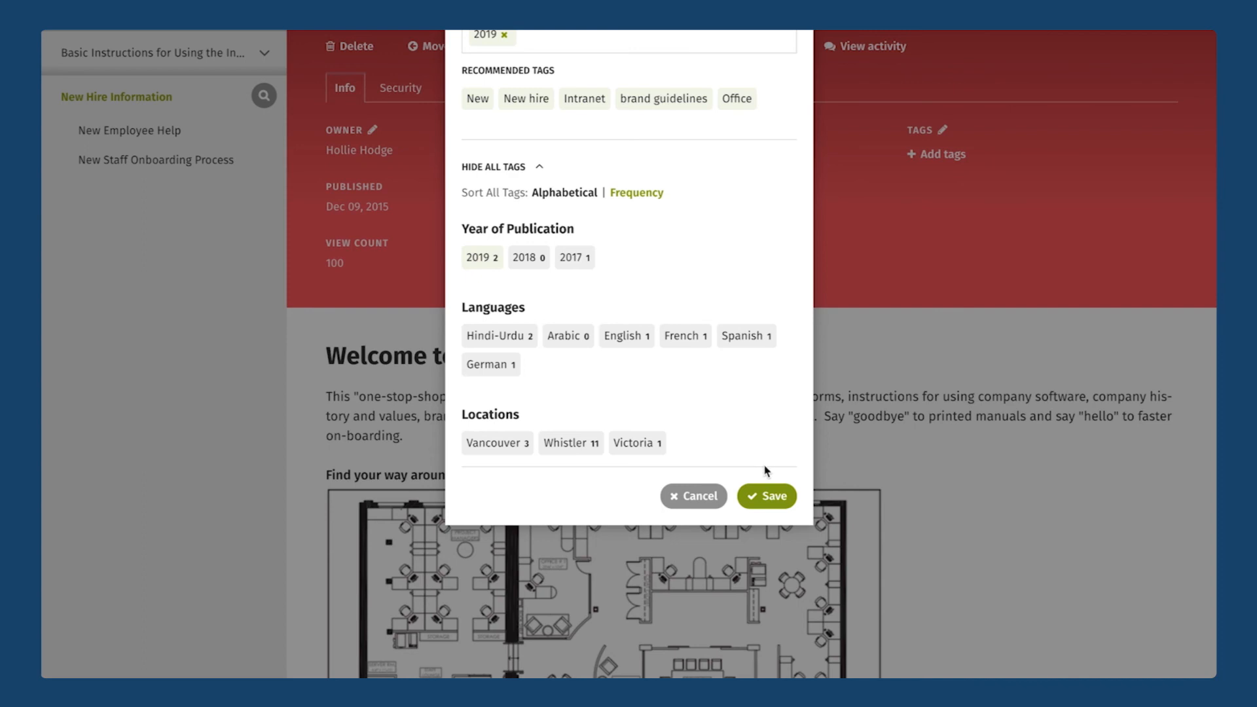
click(583, 445)
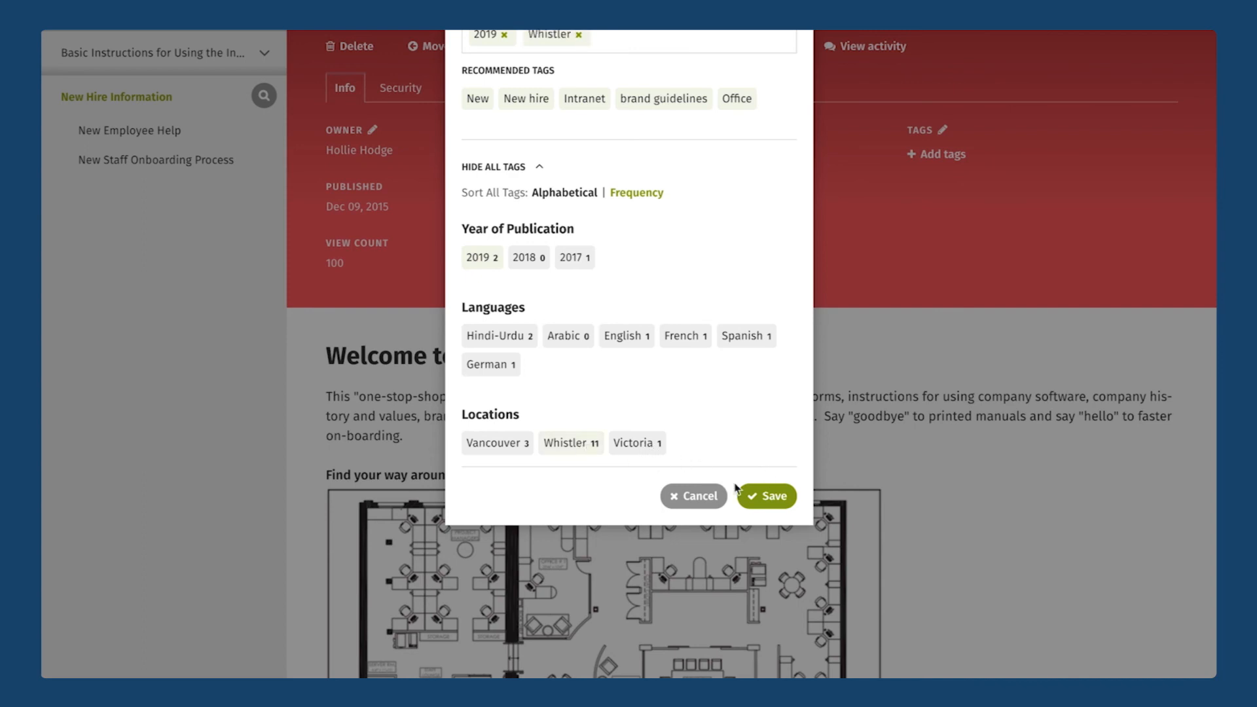
click(767, 496)
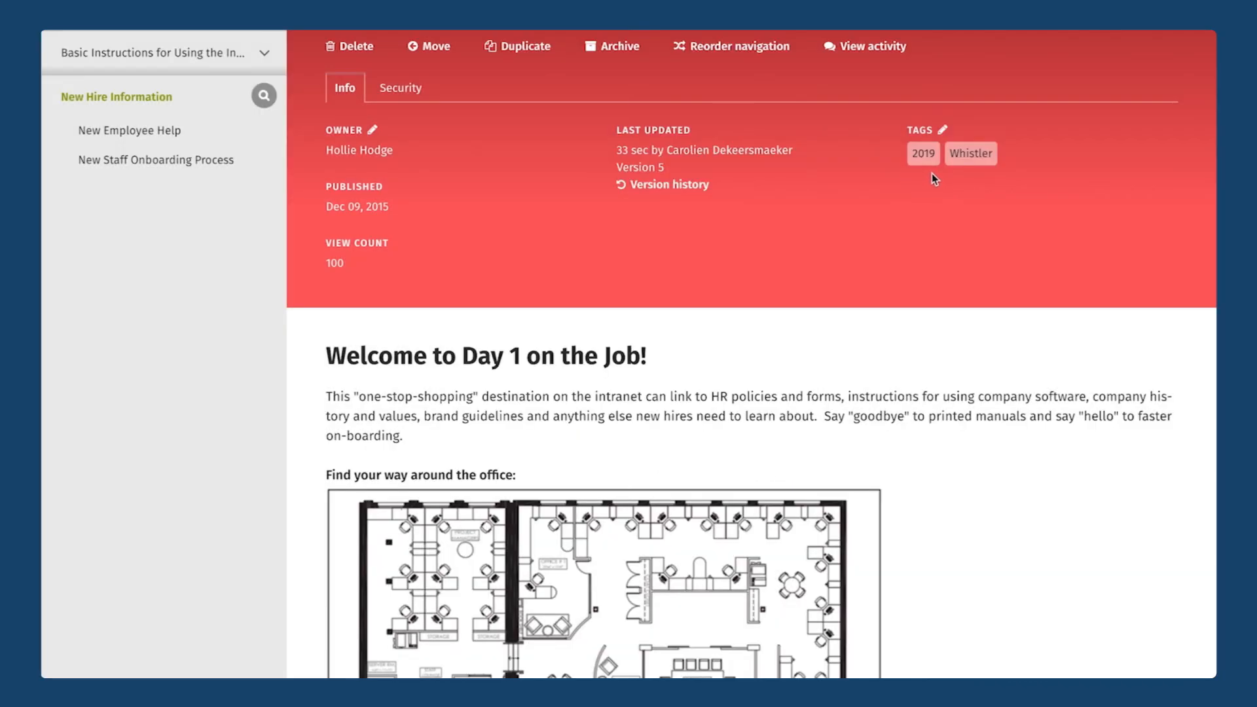
Swap the two individual users' rights in the page's security, granting edit access to the view-only user and making the non-owner editor view only.
scroll(753, 247, up, 3)
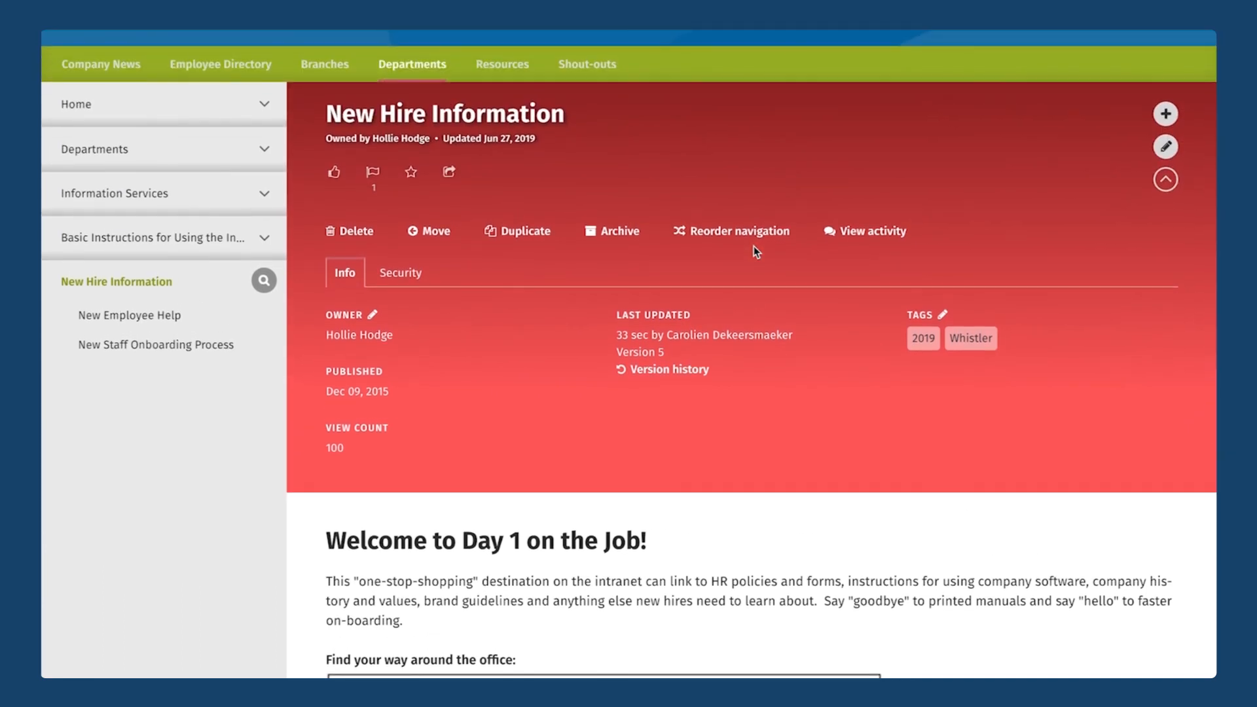
click(401, 277)
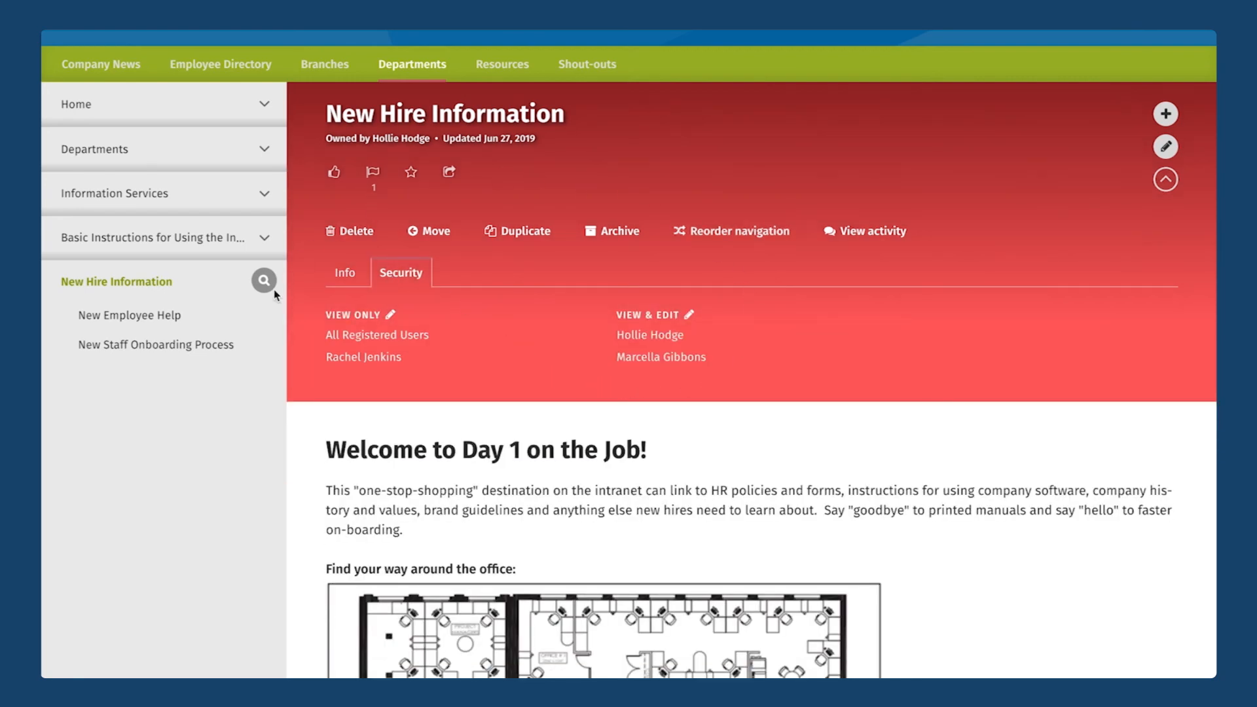
click(690, 318)
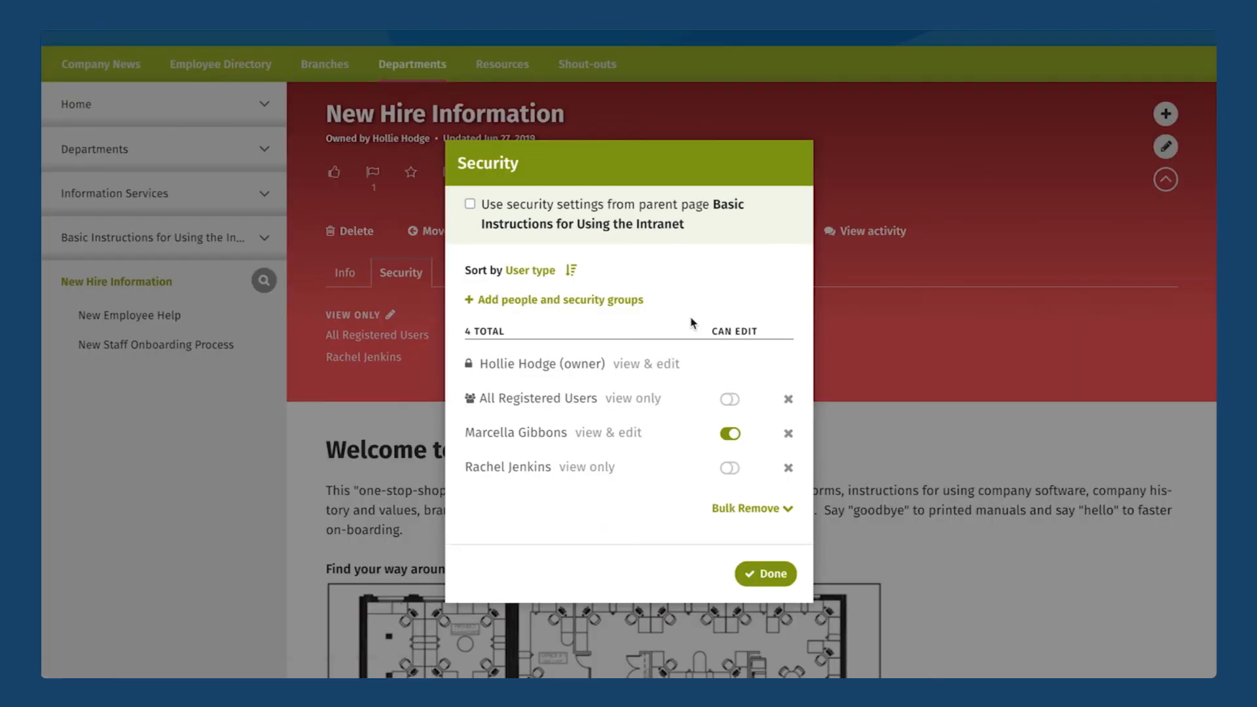
click(730, 468)
click(726, 435)
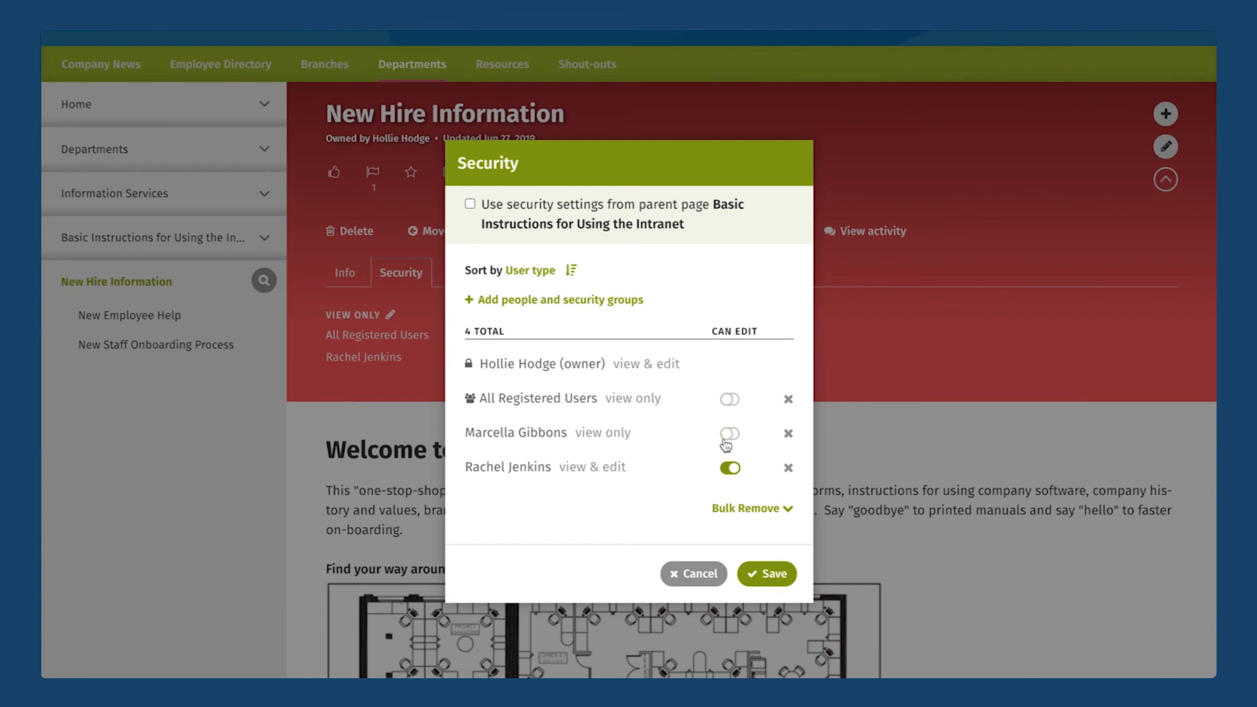
click(772, 576)
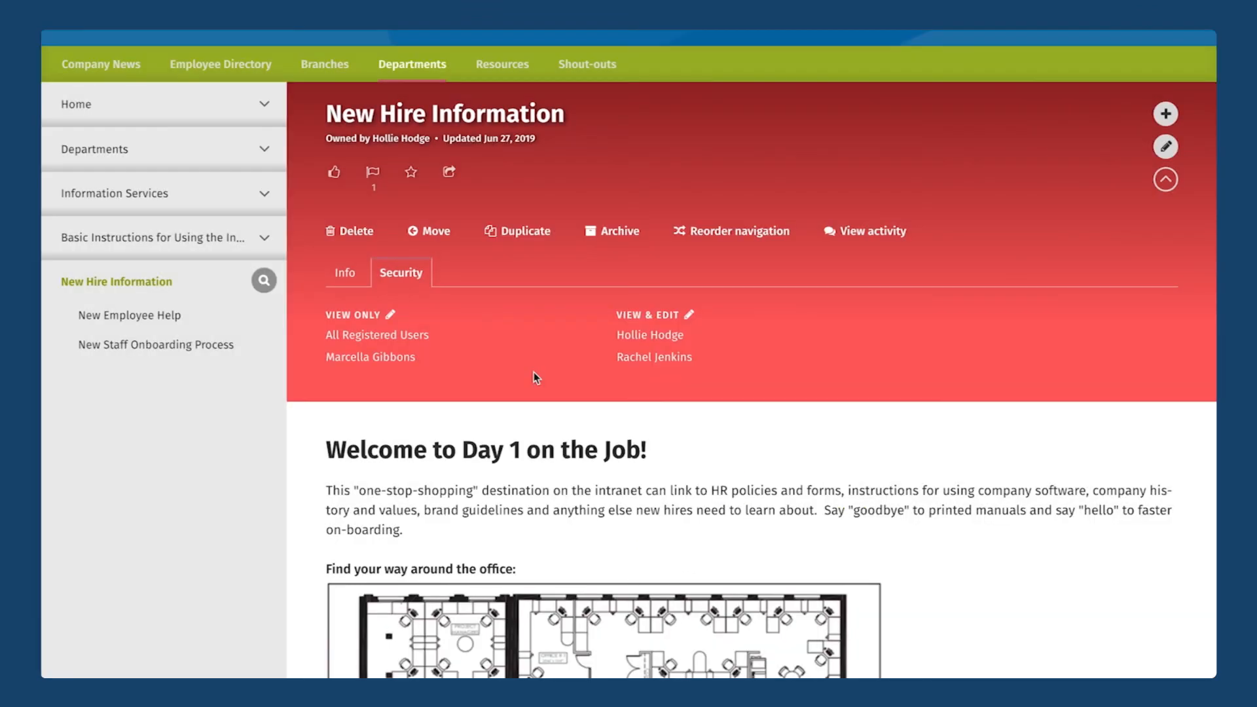